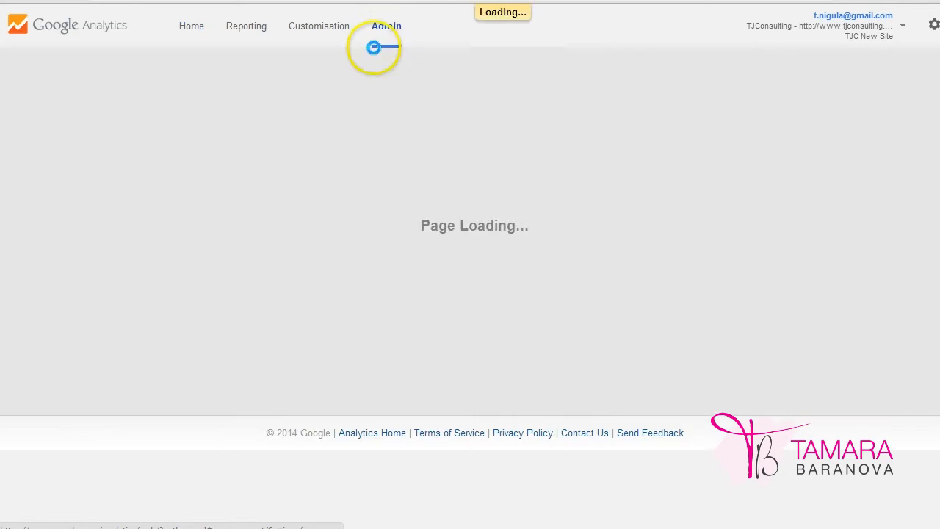
Start creating a new website tracking account and name it "My new business account"
{"action": "left_click", "coordinate": [254, 150]}
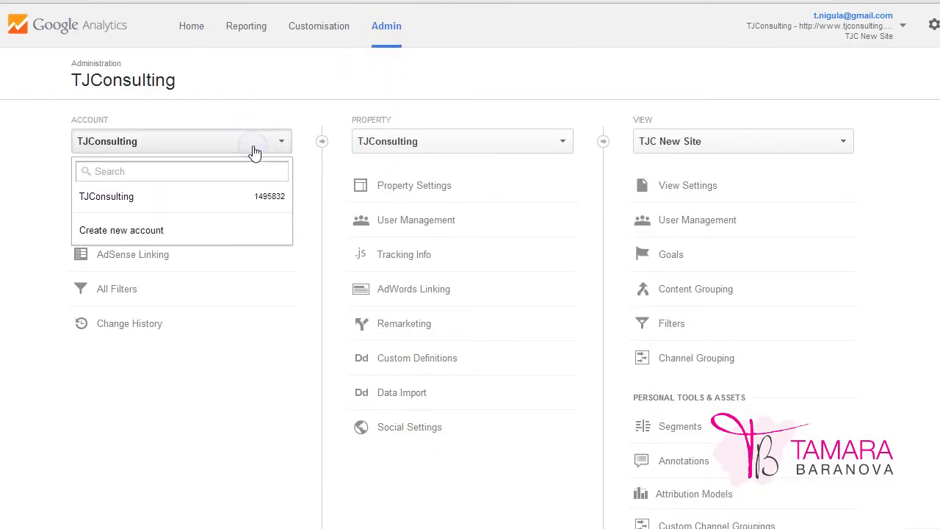
{"action": "left_click", "coordinate": [164, 232]}
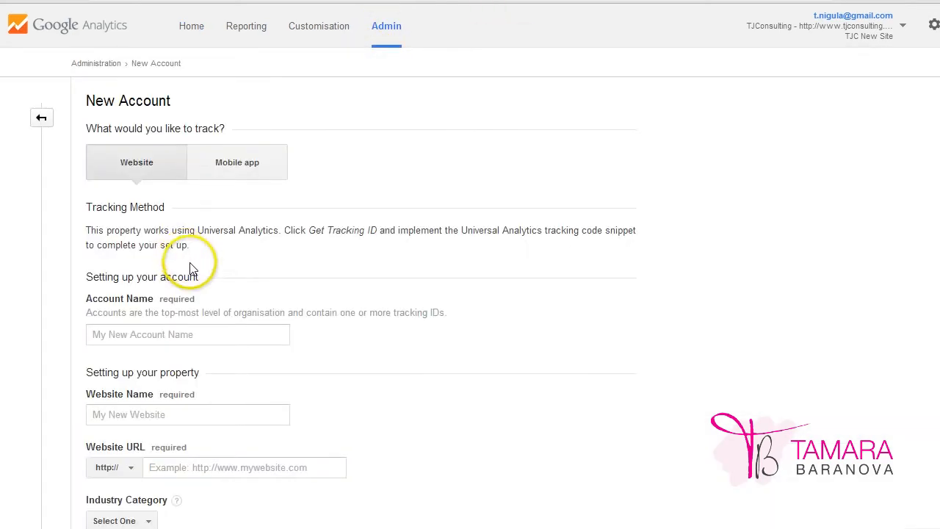
{"action": "left_click", "coordinate": [221, 339]}
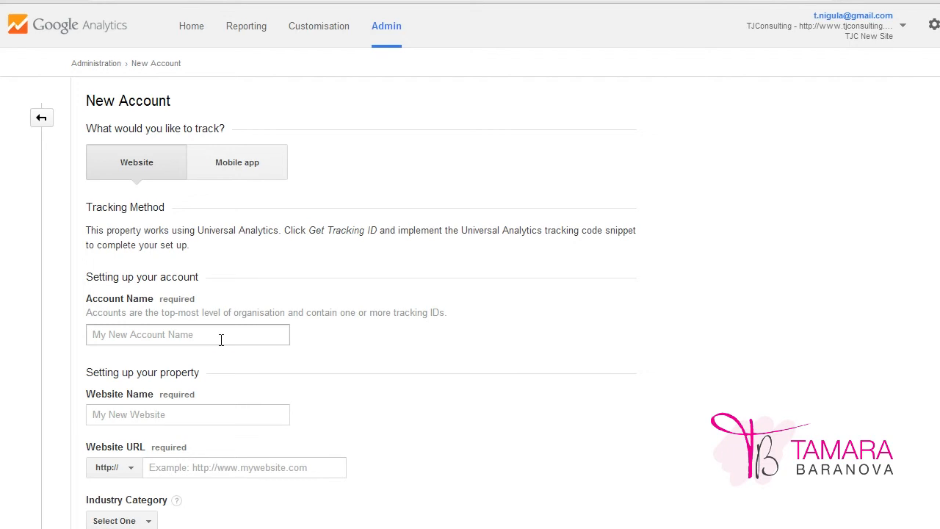
{"action": "left_click", "coordinate": [221, 338]}
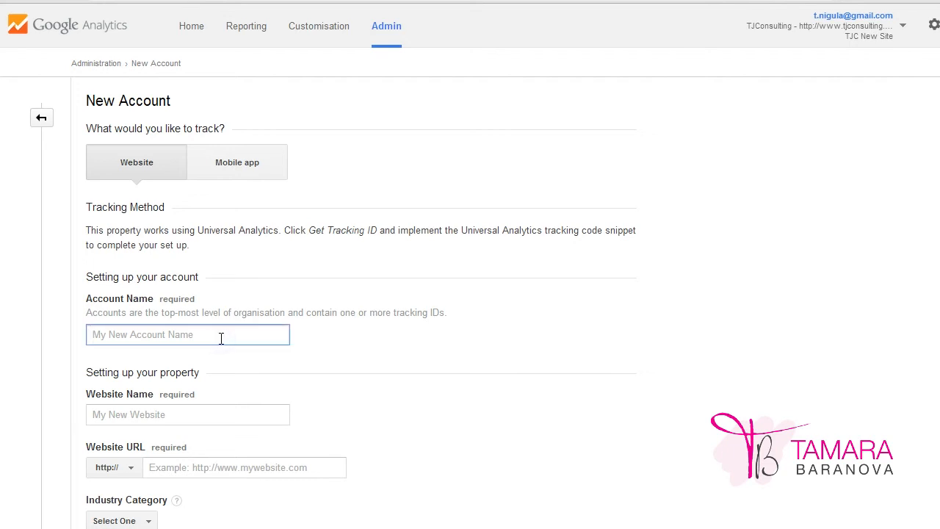
{"action": "type", "text": "My new business account"}
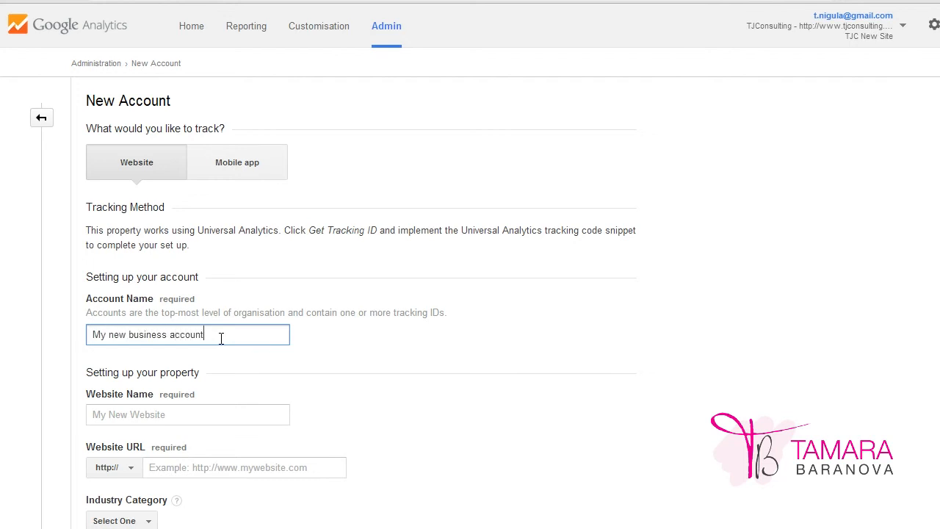
Name the website property "Business Website TB" and enter the business site's address as its URL
{"action": "scroll", "coordinate": [140, 352], "scroll_direction": "down", "scroll_amount": 1}
{"action": "left_click", "coordinate": [141, 340]}
{"action": "type", "text": "Business Website TB"}
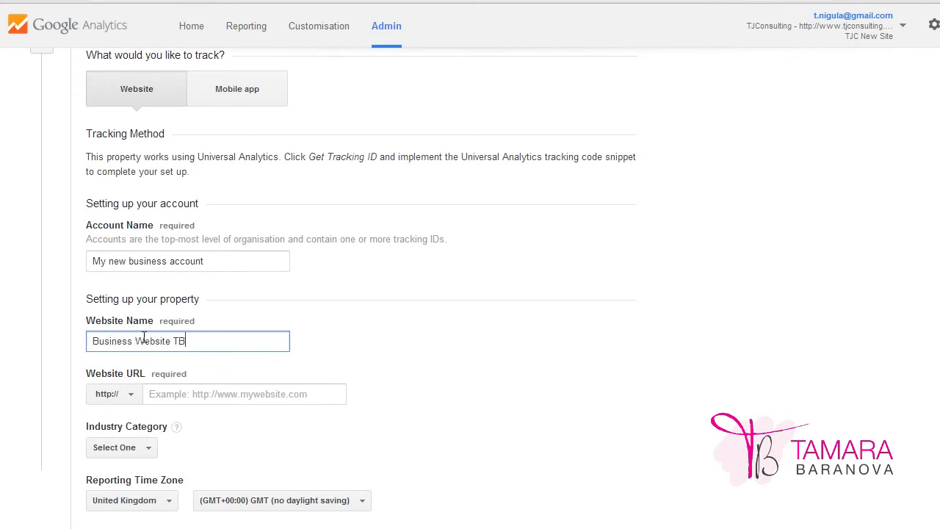
{"action": "scroll", "coordinate": [223, 342], "scroll_direction": "down", "scroll_amount": 1}
{"action": "left_click", "coordinate": [192, 322]}
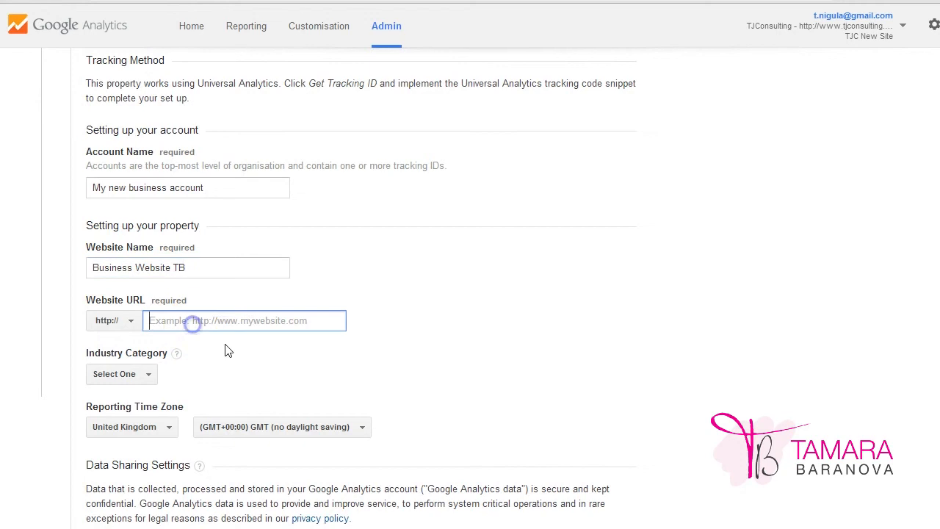
{"action": "type", "text": "www.tamarabaranova.com"}
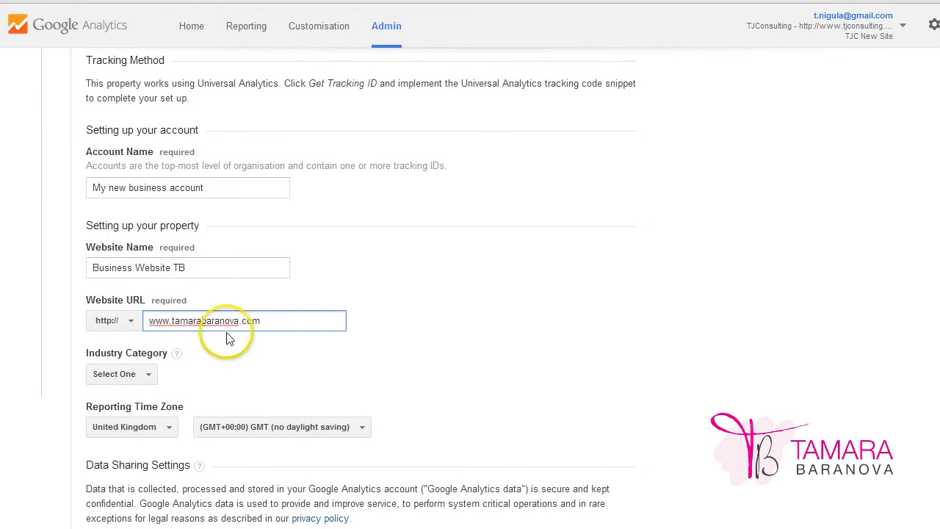
Set the property's industry category to Business and Industrial Markets
{"action": "scroll", "coordinate": [223, 337], "scroll_direction": "down", "scroll_amount": 1}
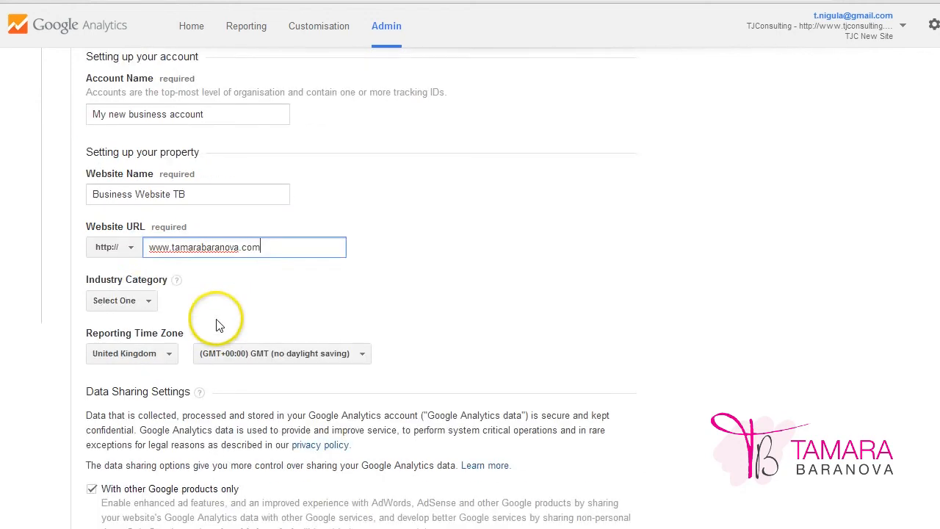
{"action": "left_click", "coordinate": [124, 303]}
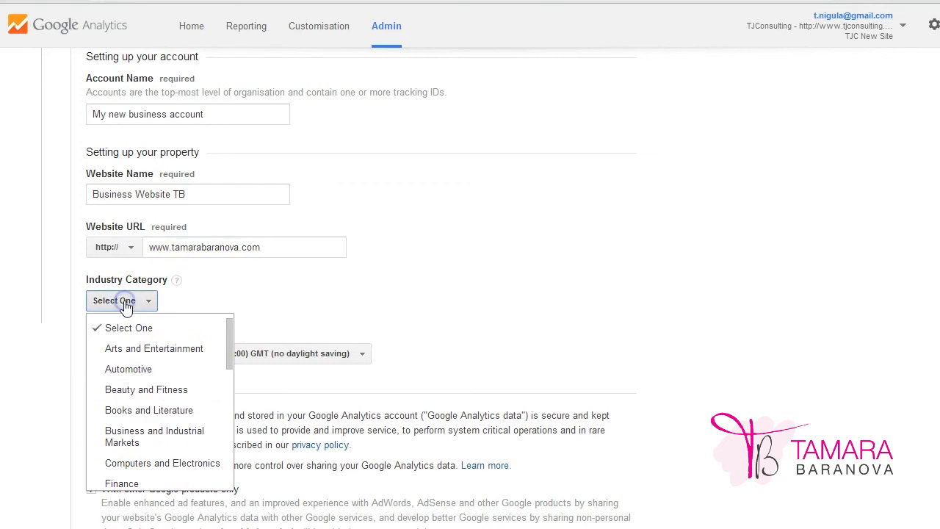
{"action": "left_click", "coordinate": [192, 438]}
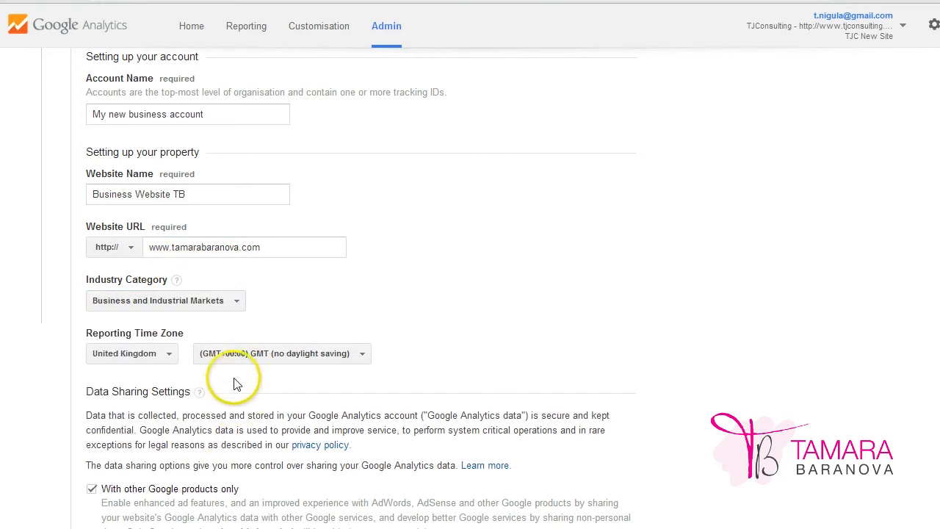
Turn off data sharing for Anonymously with Google and others, Technical Support and Account specialists
{"action": "scroll", "coordinate": [147, 367], "scroll_direction": "down", "scroll_amount": 2}
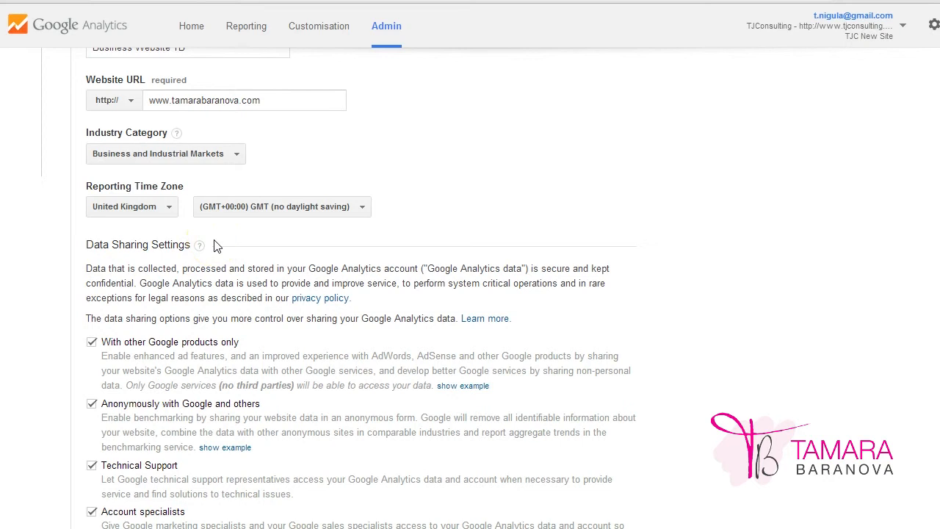
{"action": "scroll", "coordinate": [220, 257], "scroll_direction": "down", "scroll_amount": 1}
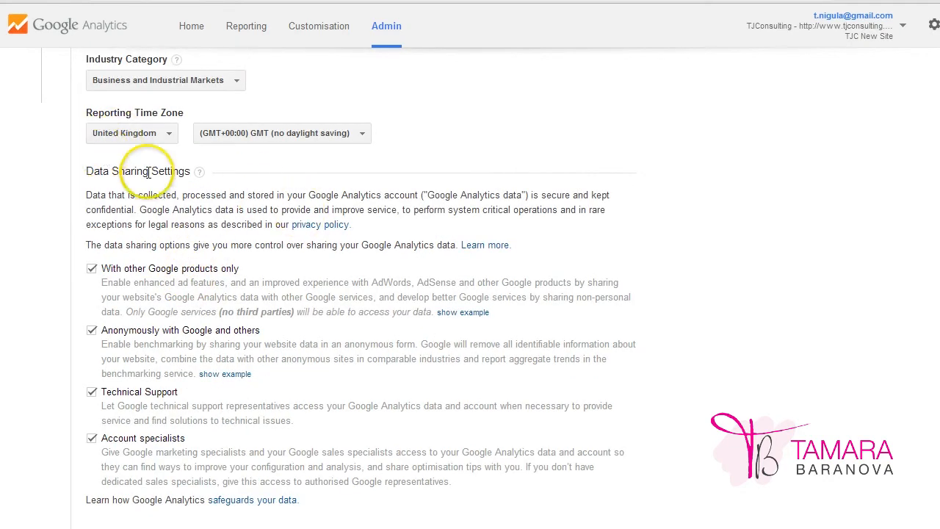
{"action": "scroll", "coordinate": [382, 265], "scroll_direction": "down", "scroll_amount": 2}
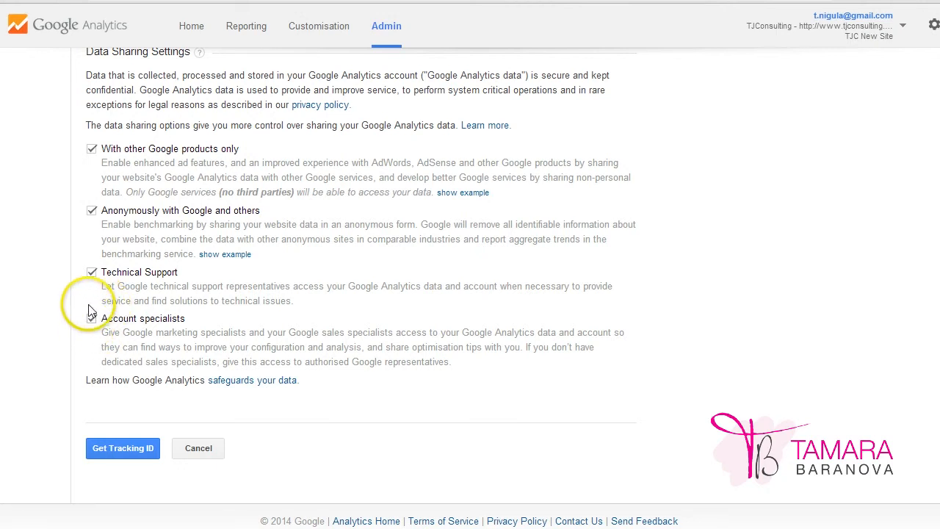
{"action": "left_click", "coordinate": [92, 211]}
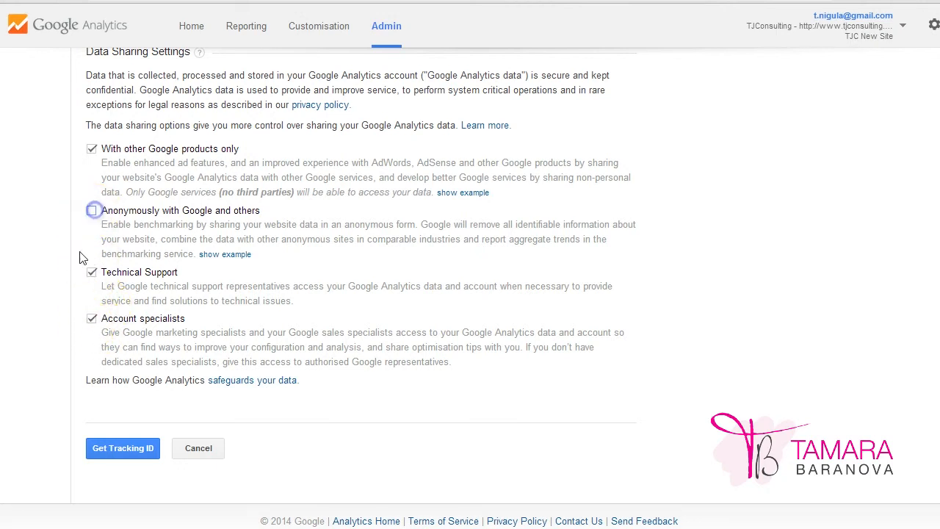
{"action": "left_click", "coordinate": [91, 272]}
{"action": "left_click", "coordinate": [91, 318]}
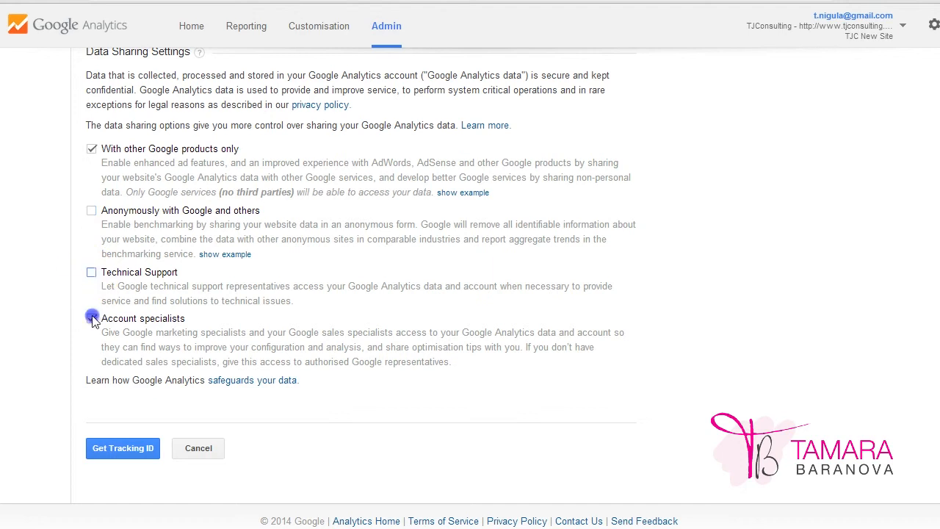
Request the tracking ID and accept the United Kingdom terms of service agreement
{"action": "left_click", "coordinate": [135, 455]}
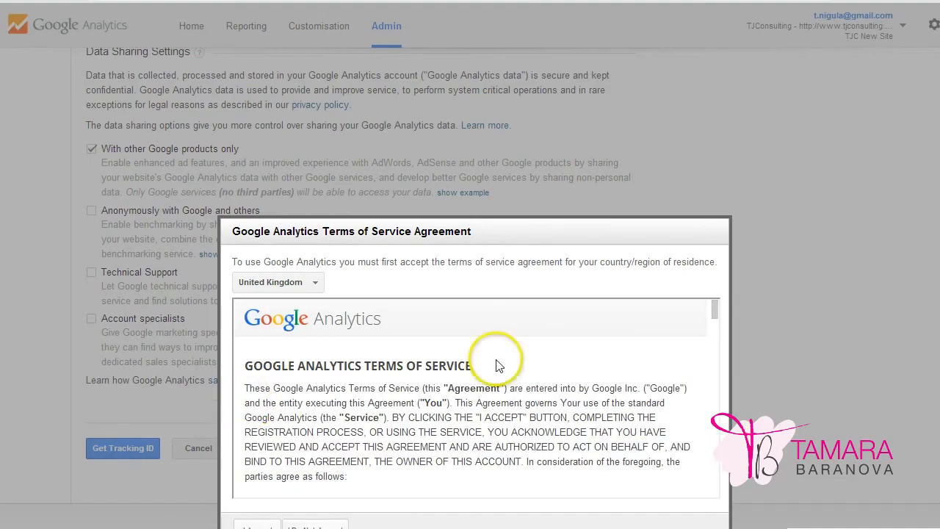
{"action": "left_click_drag", "start_coordinate": [610, 227], "coordinate": [578, 43]}
{"action": "left_click", "coordinate": [226, 355]}
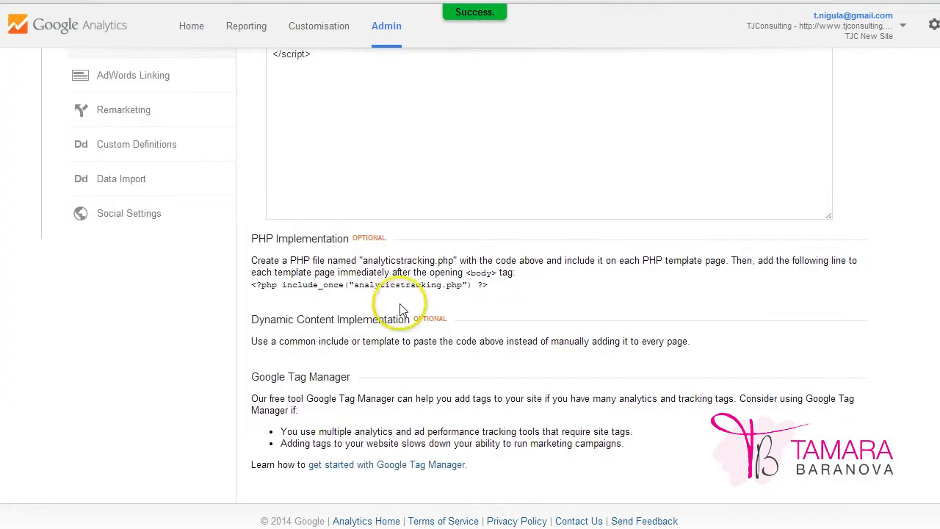
Examine the Tracking ID shown for the new website property
{"action": "scroll", "coordinate": [339, 312], "scroll_direction": "up", "scroll_amount": 5}
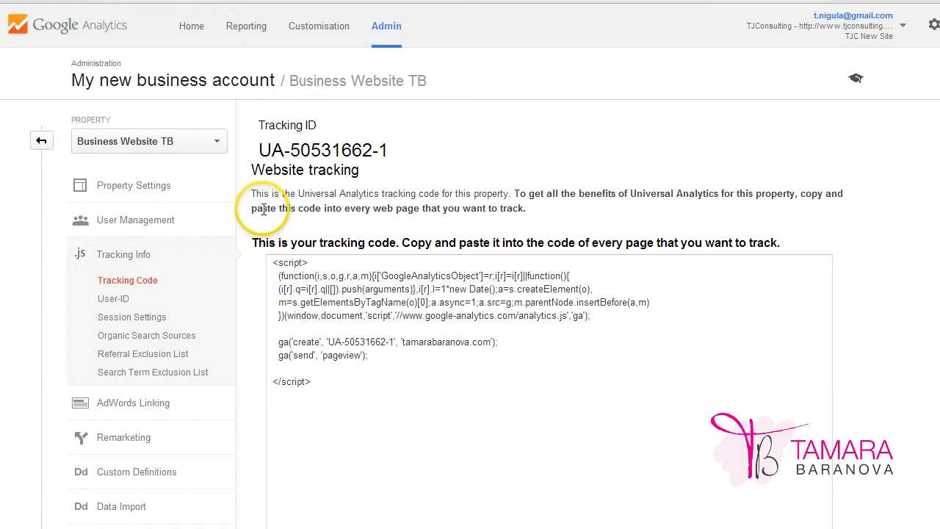
{"action": "left_click_drag", "start_coordinate": [254, 123], "coordinate": [304, 151]}
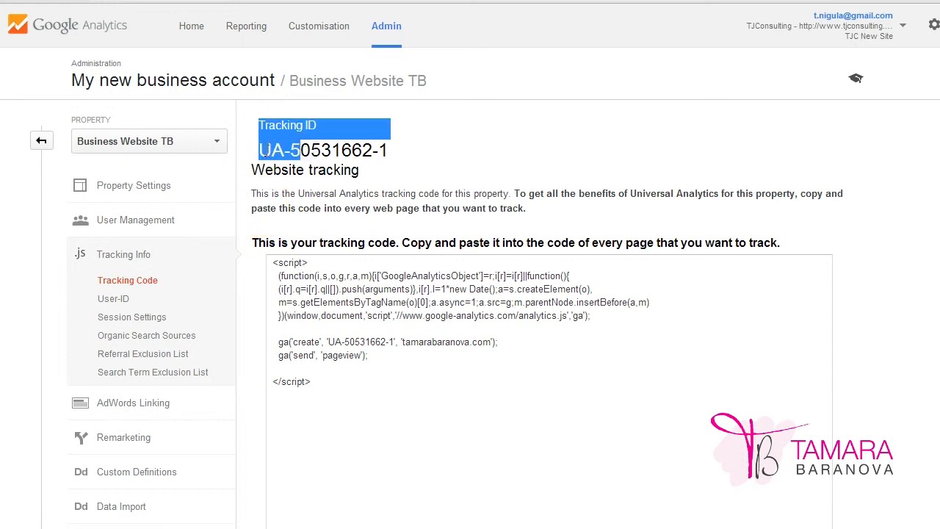
{"action": "left_click", "coordinate": [353, 154]}
{"action": "left_click_drag", "start_coordinate": [392, 154], "coordinate": [311, 152]}
{"action": "left_click", "coordinate": [336, 156]}
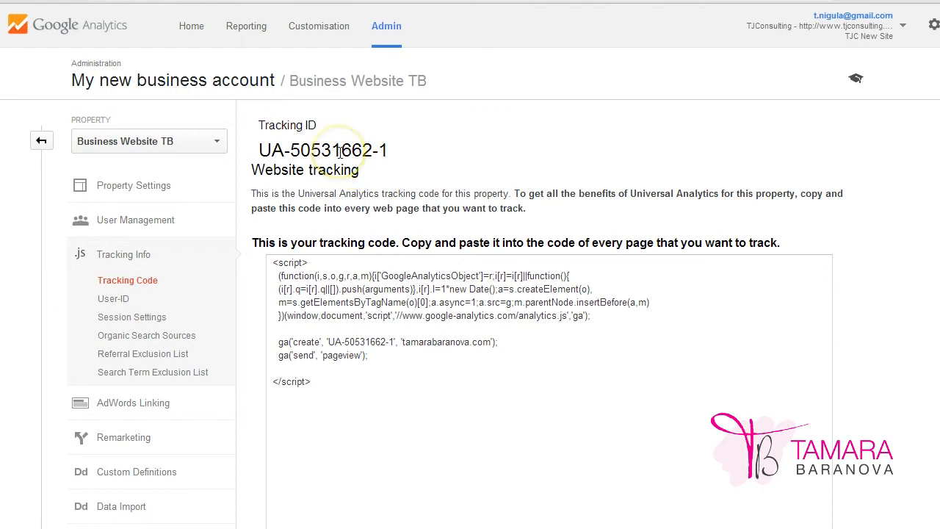
Select the entire website tracking code, from the opening to the closing script tag
{"action": "left_click_drag", "start_coordinate": [441, 384], "coordinate": [258, 264]}
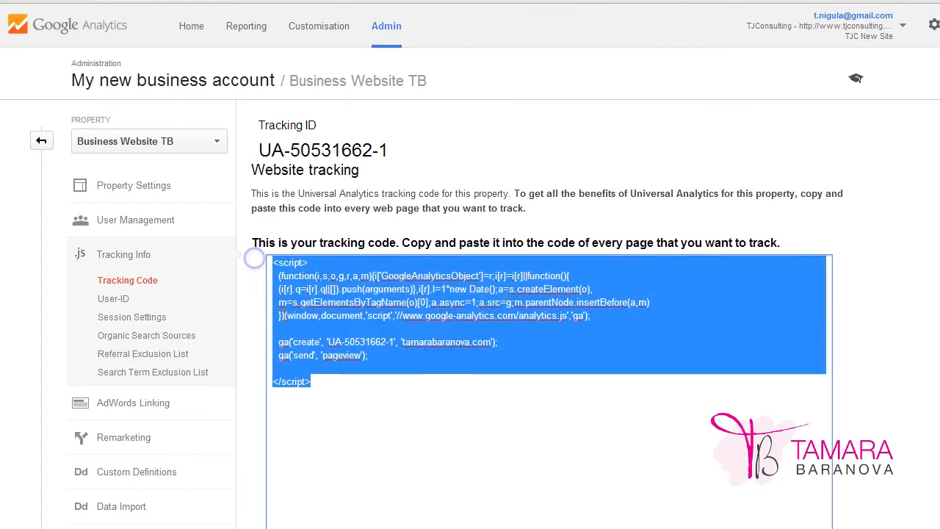
{"action": "left_click", "coordinate": [256, 303]}
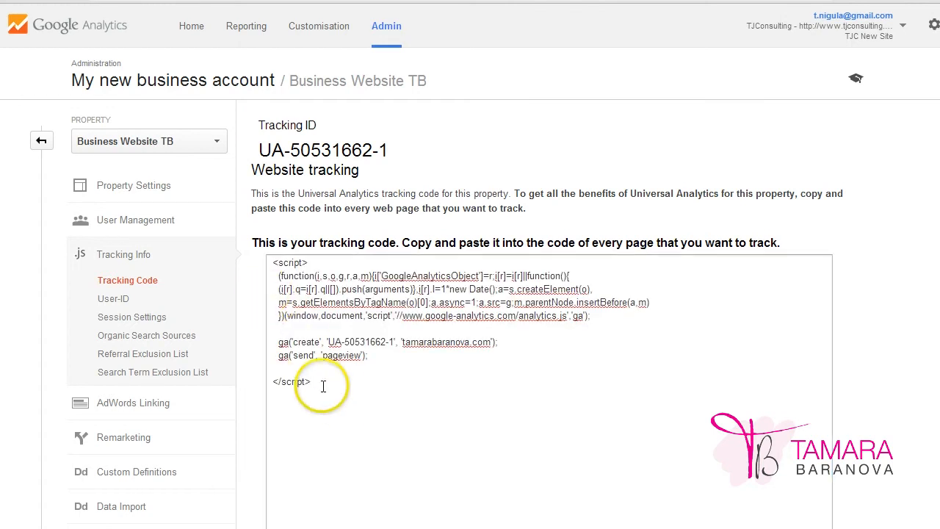
{"action": "left_click_drag", "start_coordinate": [320, 384], "coordinate": [293, 381]}
{"action": "left_click_drag", "start_coordinate": [256, 303], "coordinate": [253, 268]}
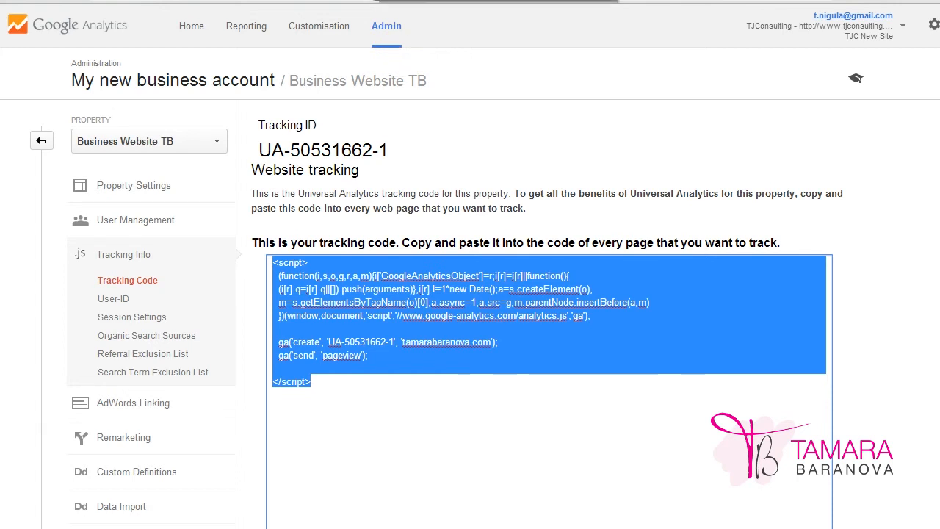
Switch to the WordPress.org plugin directory and review the Google Analytics for WordPress plugin's details and settings screenshots
{"action": "left_click", "coordinate": [373, 1]}
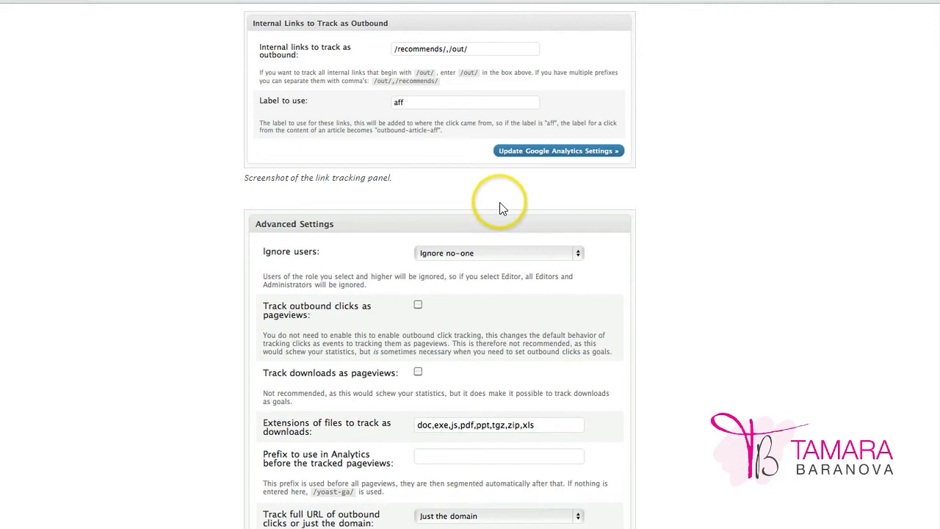
{"action": "scroll", "coordinate": [499, 208], "scroll_direction": "up", "scroll_amount": 20}
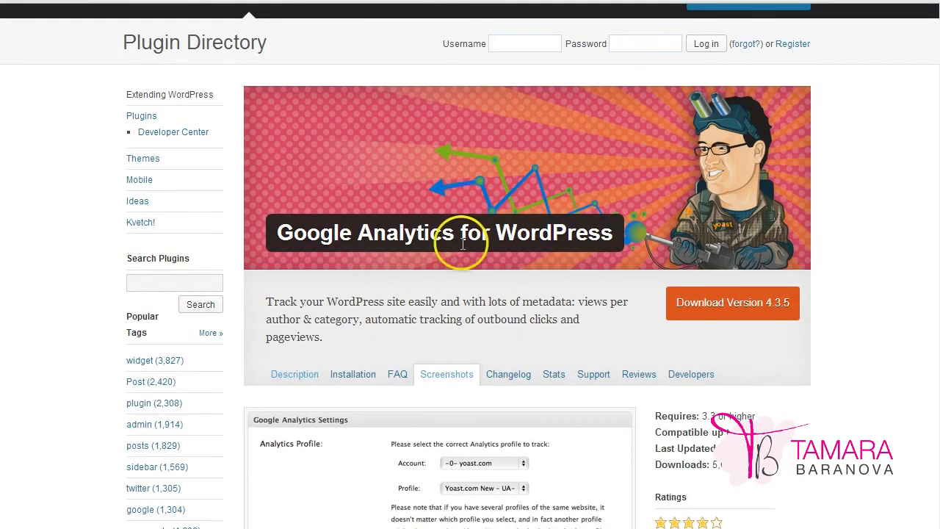
{"action": "scroll", "coordinate": [606, 304], "scroll_direction": "down", "scroll_amount": 3}
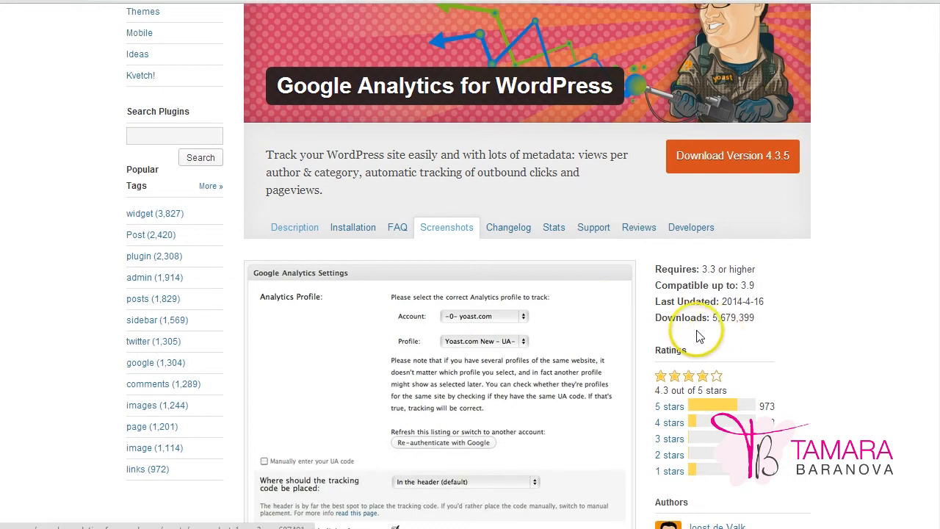
{"action": "scroll", "coordinate": [437, 381], "scroll_direction": "down", "scroll_amount": 2}
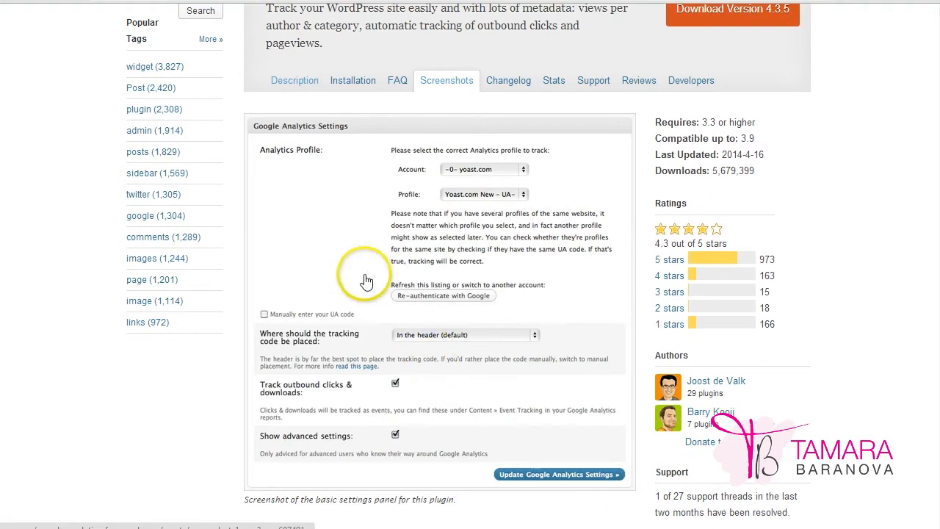
{"action": "scroll", "coordinate": [488, 208], "scroll_direction": "up", "scroll_amount": 1}
{"action": "scroll", "coordinate": [487, 209], "scroll_direction": "up", "scroll_amount": 1}
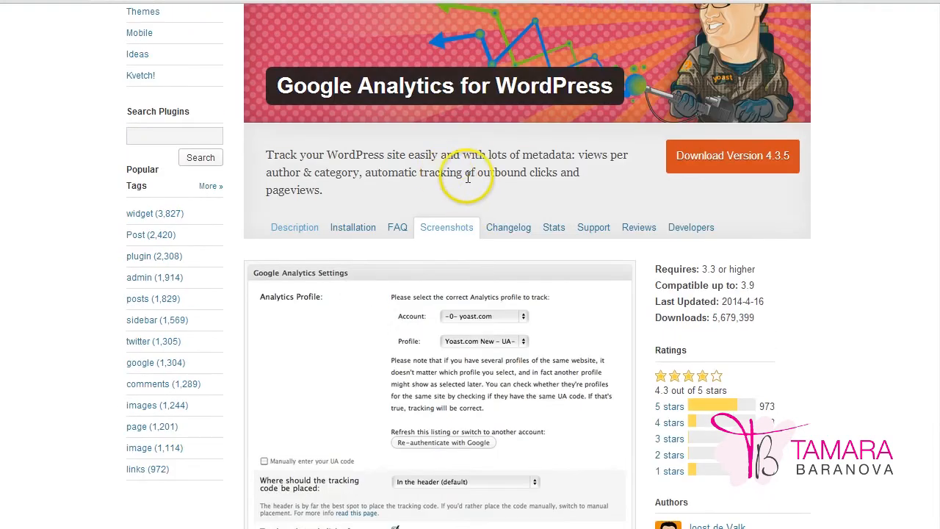
{"action": "scroll", "coordinate": [422, 209], "scroll_direction": "down", "scroll_amount": 2}
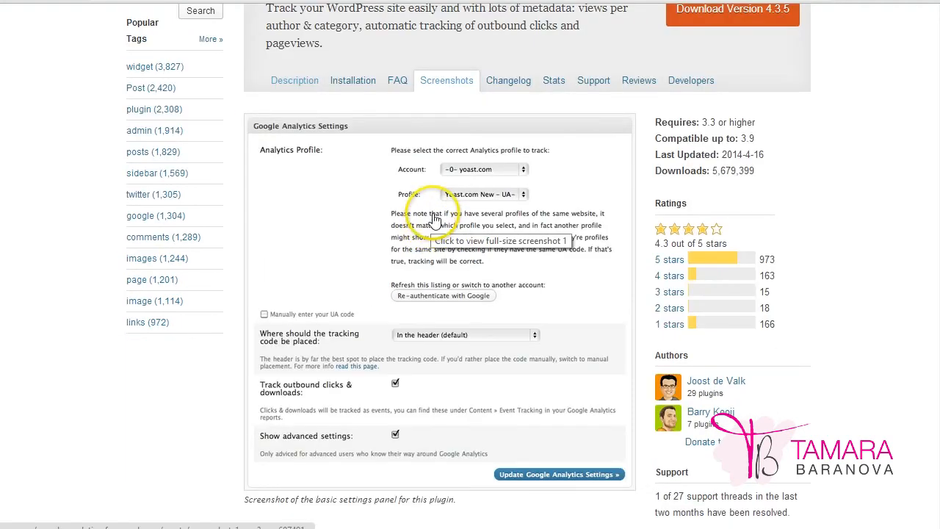
{"action": "scroll", "coordinate": [456, 264], "scroll_direction": "down", "scroll_amount": 2}
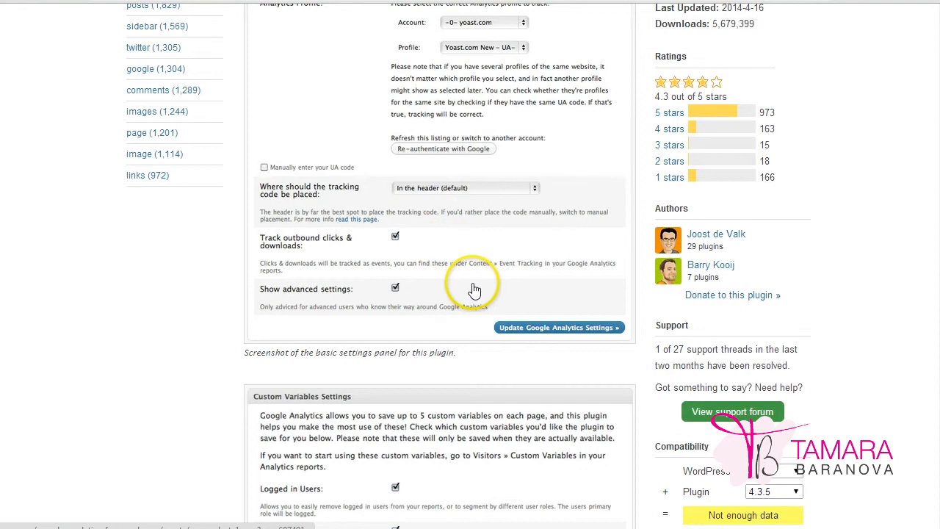
{"action": "scroll", "coordinate": [476, 291], "scroll_direction": "down", "scroll_amount": 2}
{"action": "scroll", "coordinate": [476, 291], "scroll_direction": "down", "scroll_amount": 5}
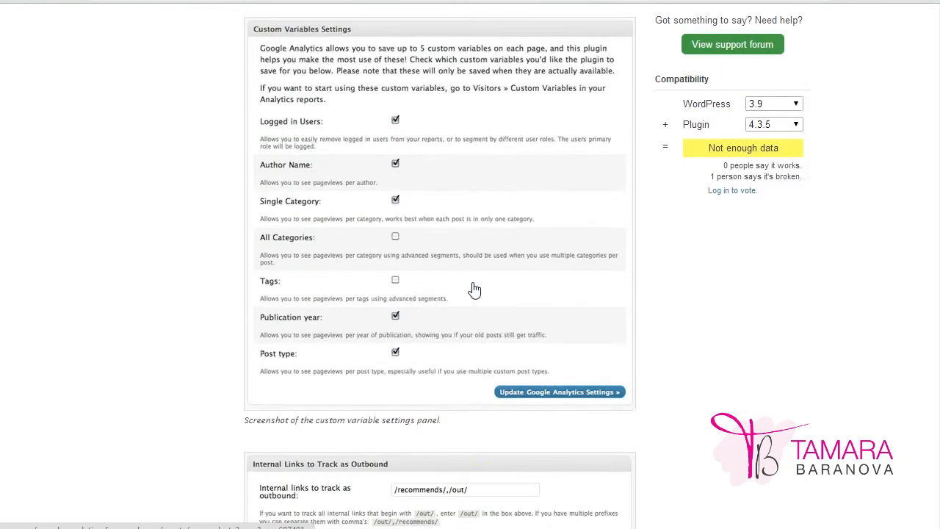
{"action": "scroll", "coordinate": [475, 289], "scroll_direction": "down", "scroll_amount": 1}
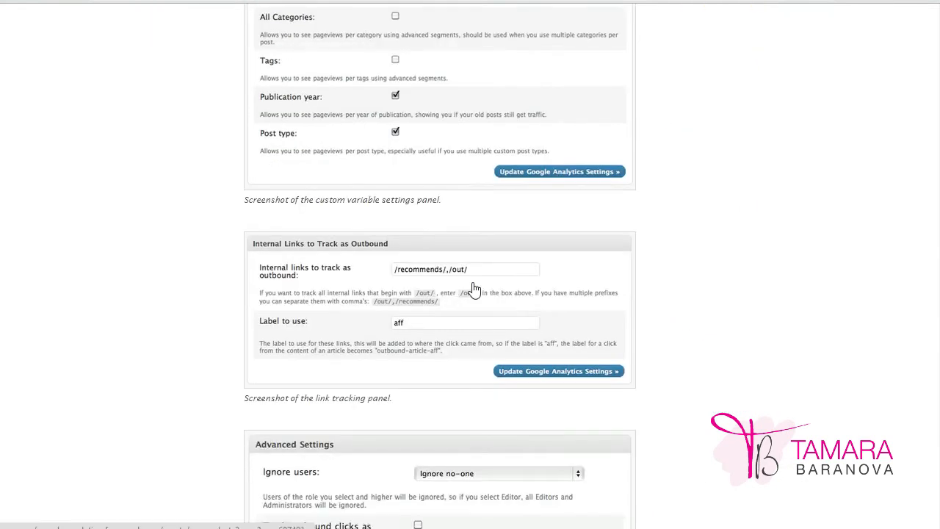
{"action": "scroll", "coordinate": [473, 290], "scroll_direction": "down", "scroll_amount": 4}
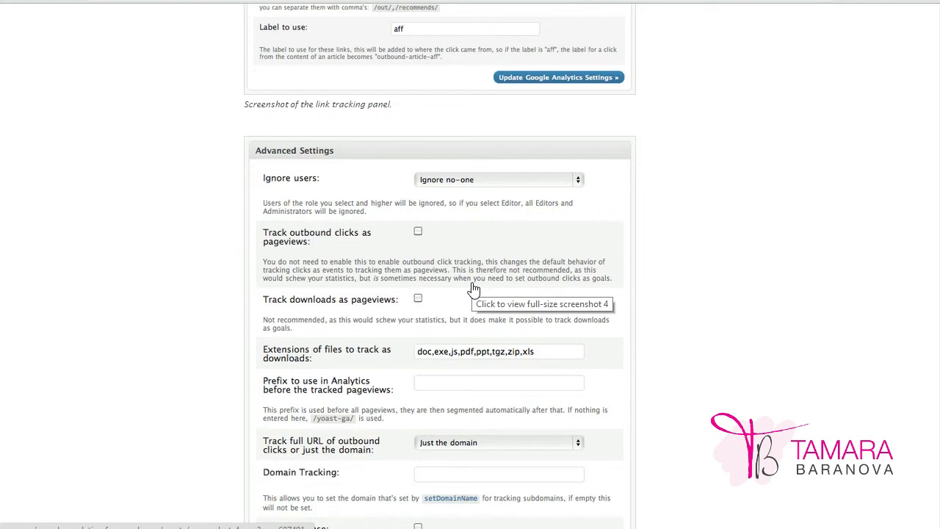
{"action": "scroll", "coordinate": [473, 290], "scroll_direction": "down", "scroll_amount": 2}
{"action": "scroll", "coordinate": [473, 288], "scroll_direction": "down", "scroll_amount": 4}
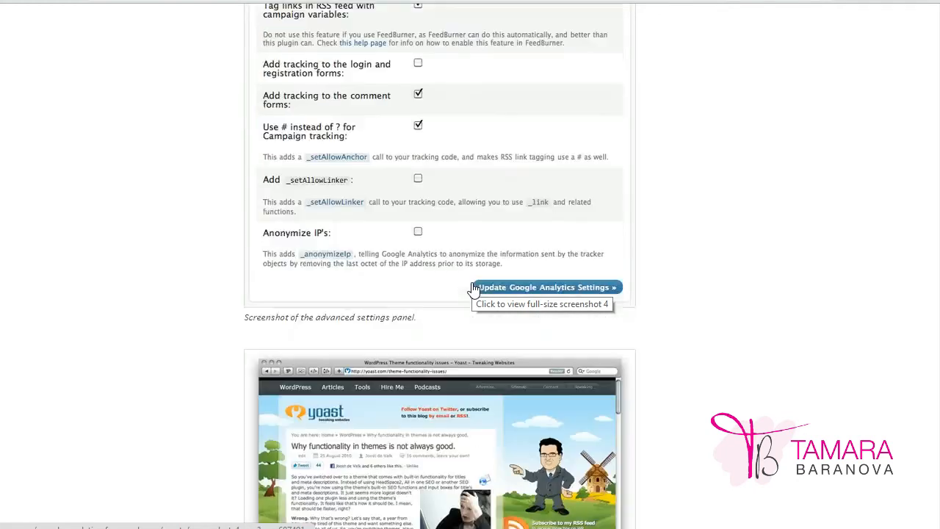
Look back over the plugin page's screenshots of the basic and advanced settings panels
{"action": "scroll", "coordinate": [472, 283], "scroll_direction": "up", "scroll_amount": 20}
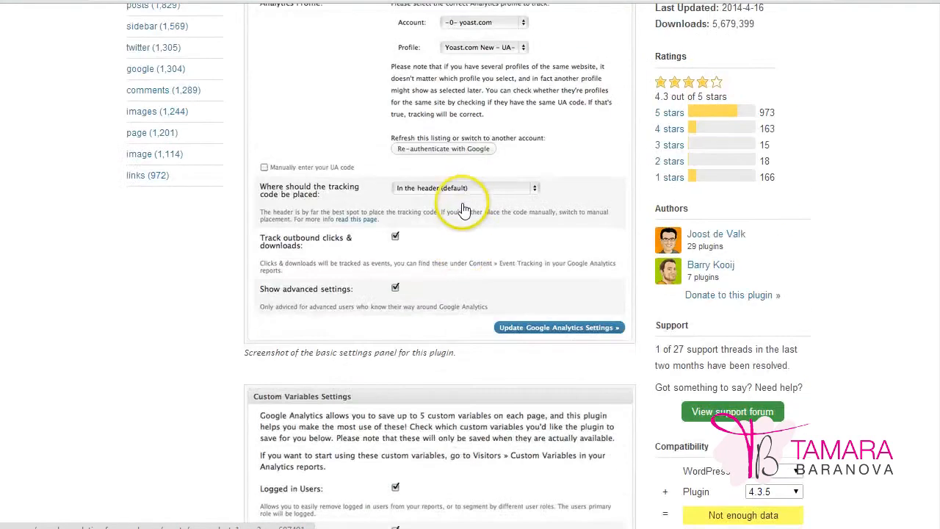
{"action": "scroll", "coordinate": [463, 217], "scroll_direction": "up", "scroll_amount": 1}
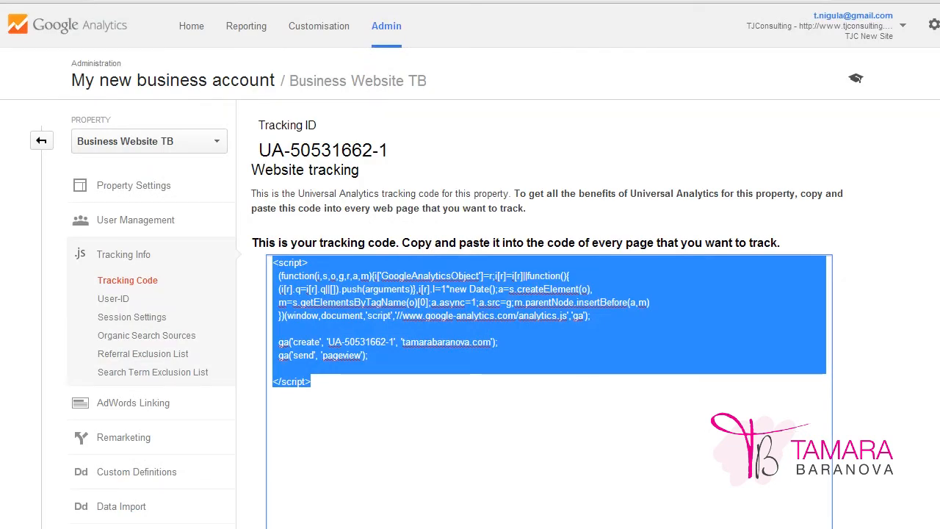
Switch back to Google Analytics and examine the Audience Overview report and the available report categories
{"action": "left_click", "coordinate": [244, 30]}
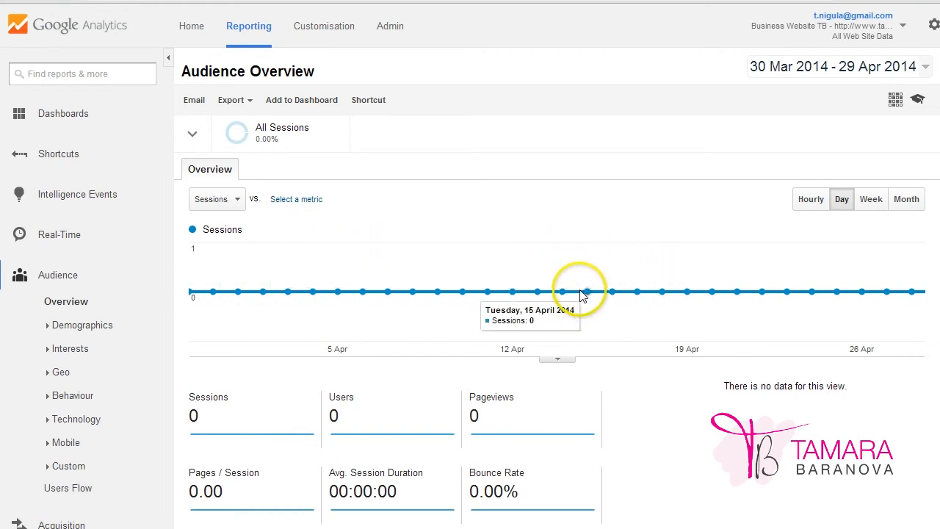
{"action": "scroll", "coordinate": [627, 342], "scroll_direction": "down", "scroll_amount": 2}
{"action": "scroll", "coordinate": [633, 345], "scroll_direction": "up", "scroll_amount": 1}
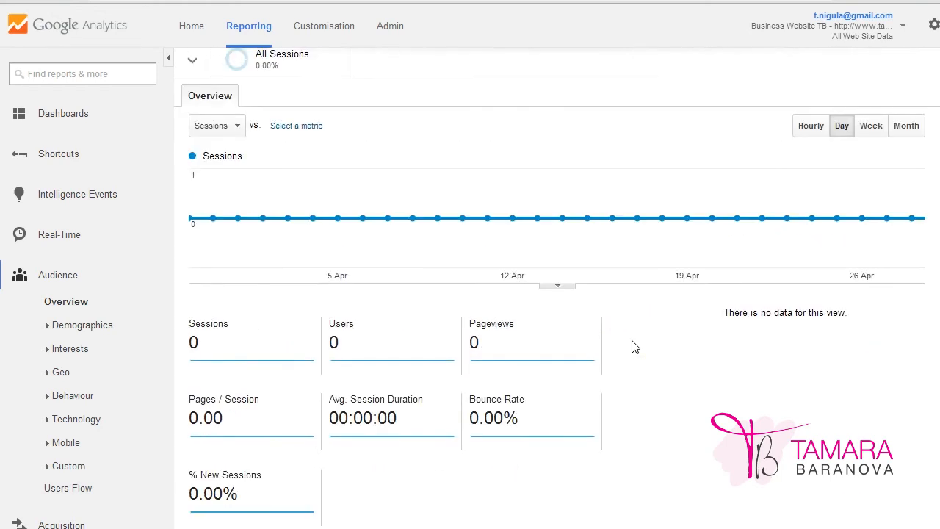
{"action": "scroll", "coordinate": [635, 347], "scroll_direction": "down", "scroll_amount": 4}
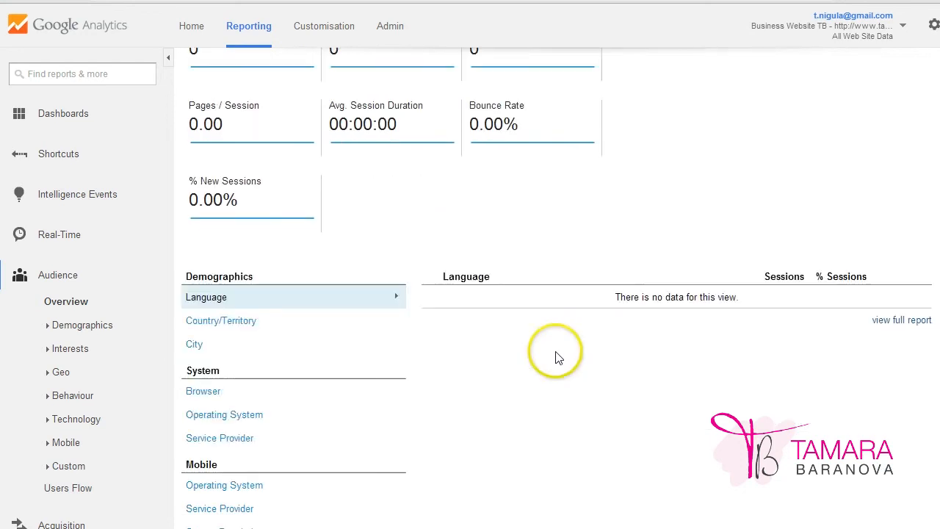
{"action": "scroll", "coordinate": [311, 356], "scroll_direction": "down", "scroll_amount": 1}
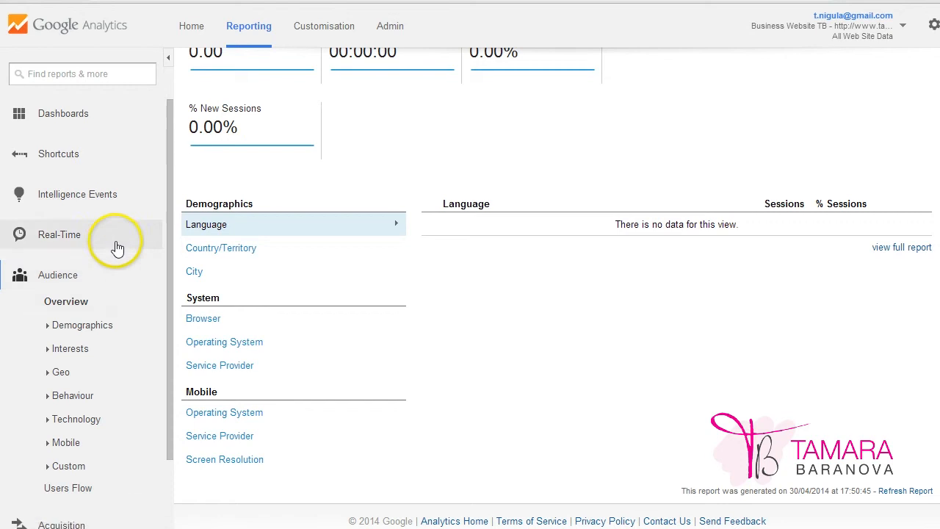
{"action": "scroll", "coordinate": [116, 247], "scroll_direction": "down", "scroll_amount": 2}
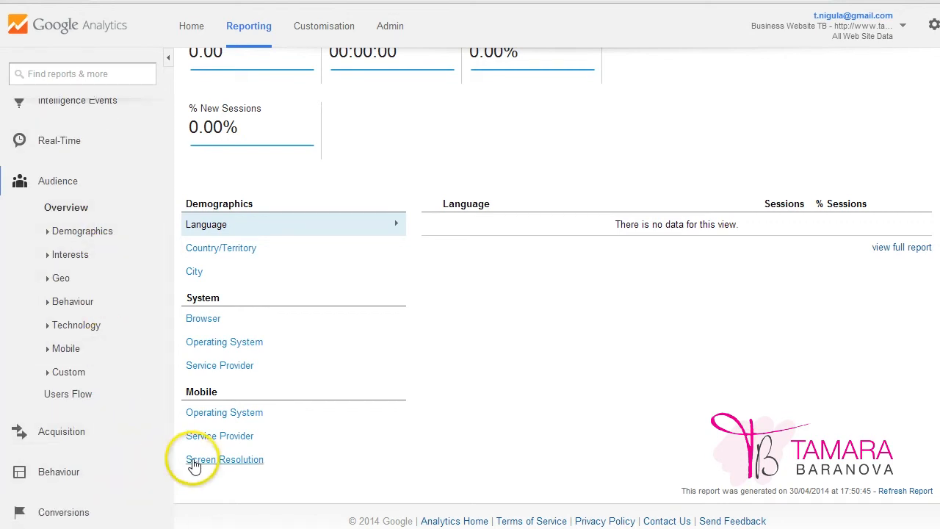
{"action": "scroll", "coordinate": [210, 441], "scroll_direction": "up", "scroll_amount": 6}
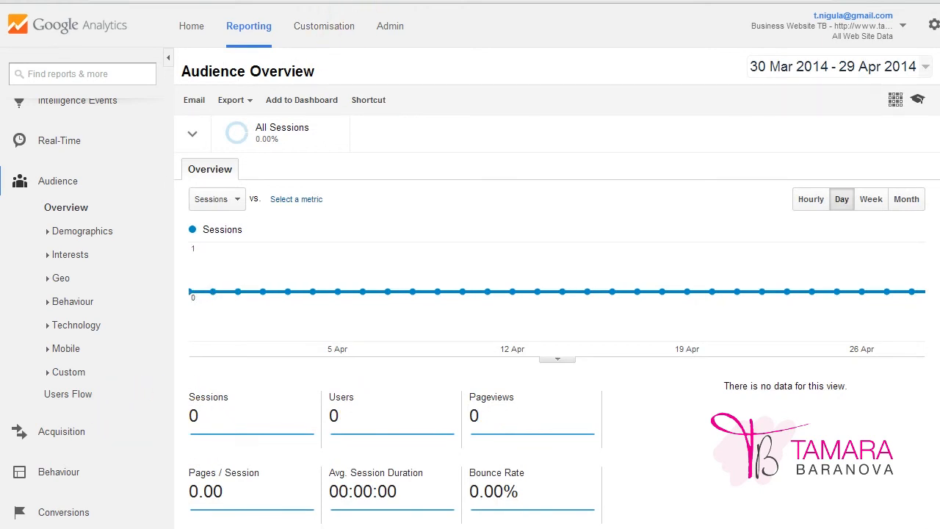
Open the account administration and check which views exist for the Business Website TB property
{"action": "left_click", "coordinate": [400, 27]}
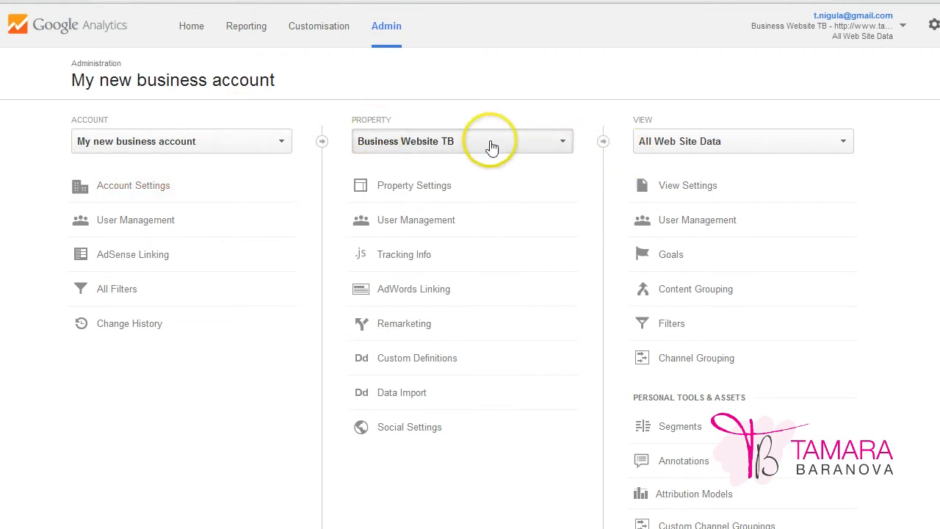
{"action": "left_click", "coordinate": [766, 141]}
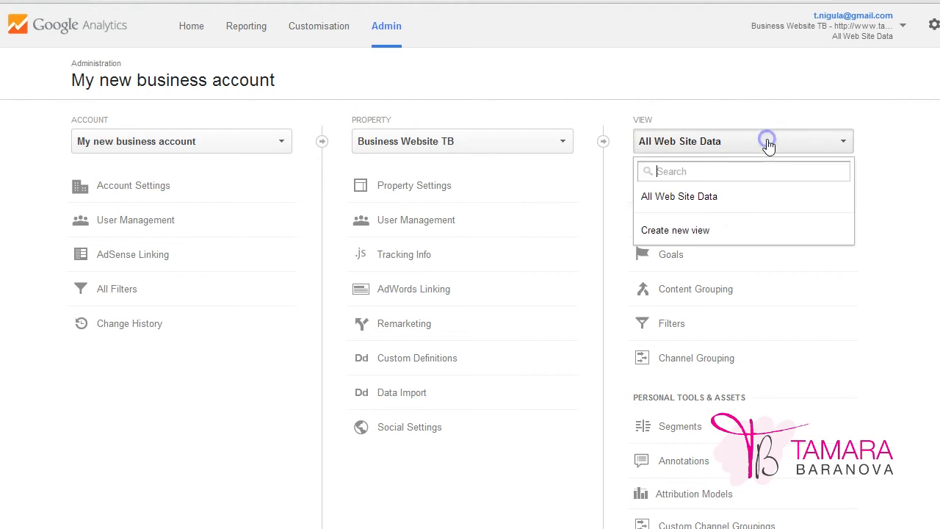
{"action": "left_click", "coordinate": [767, 141]}
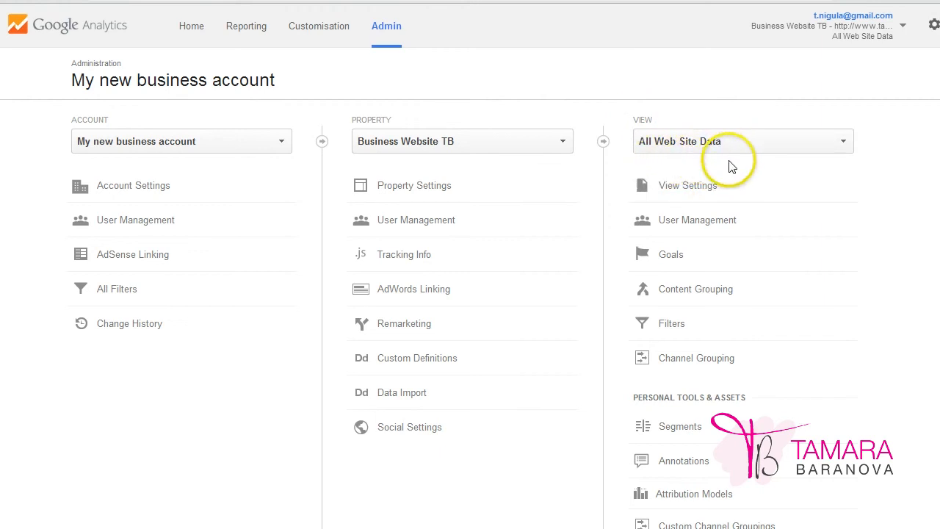
Rename the All Web Site Data view as "TB main view" and save its settings
{"action": "left_click", "coordinate": [723, 185]}
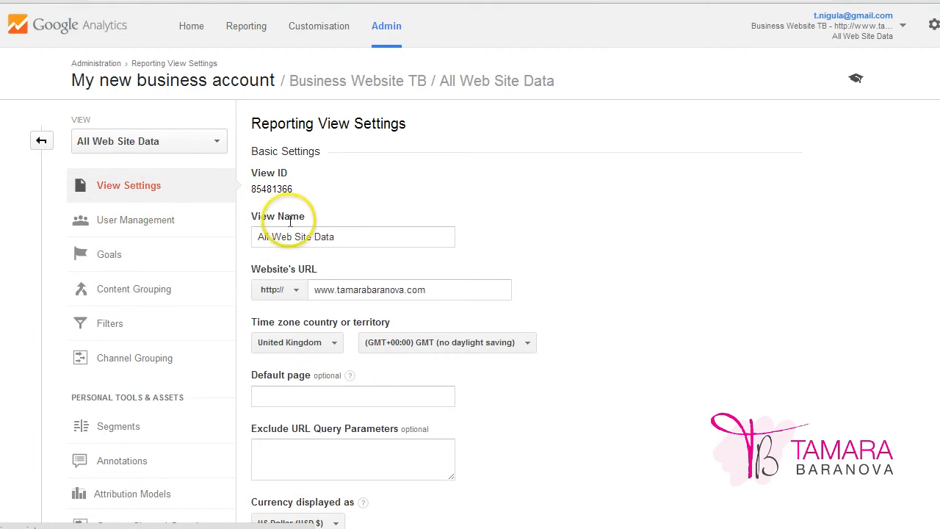
{"action": "triple_click", "coordinate": [345, 243]}
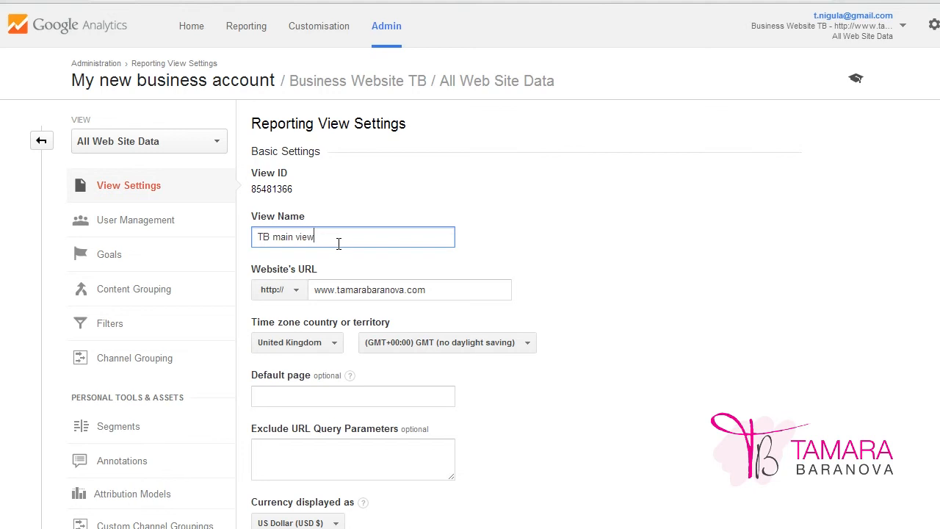
{"action": "scroll", "coordinate": [350, 266], "scroll_direction": "down", "scroll_amount": 2}
{"action": "scroll", "coordinate": [369, 242], "scroll_direction": "down", "scroll_amount": 2}
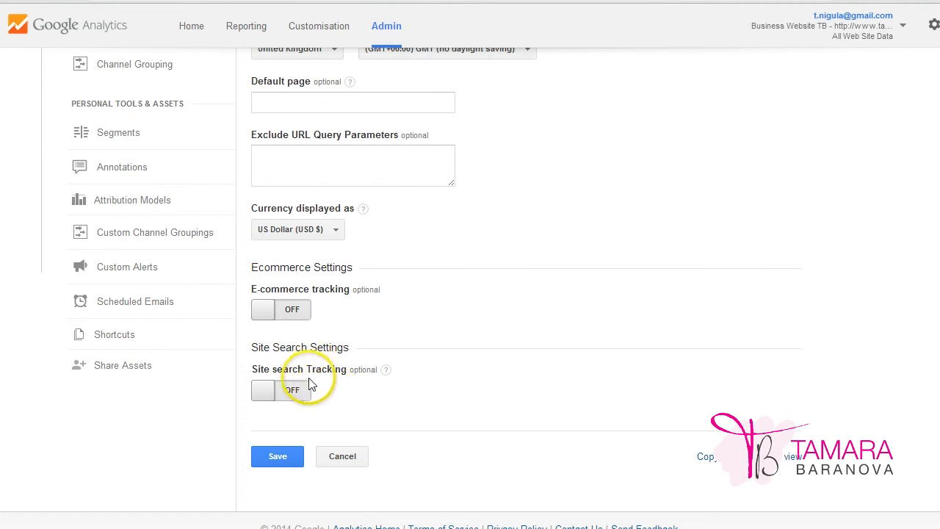
{"action": "left_click", "coordinate": [289, 462]}
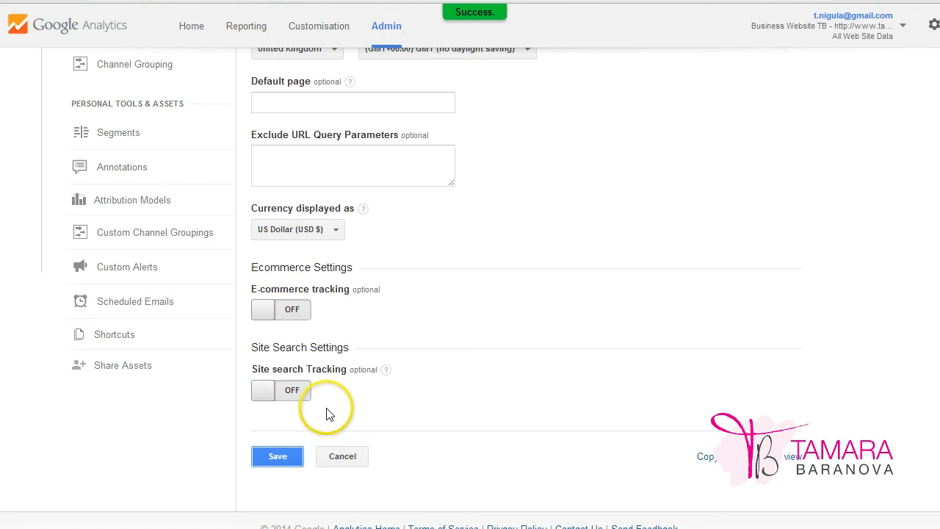
Start a new goal for the TB main view using the Create an account template
{"action": "scroll", "coordinate": [328, 413], "scroll_direction": "up", "scroll_amount": 2}
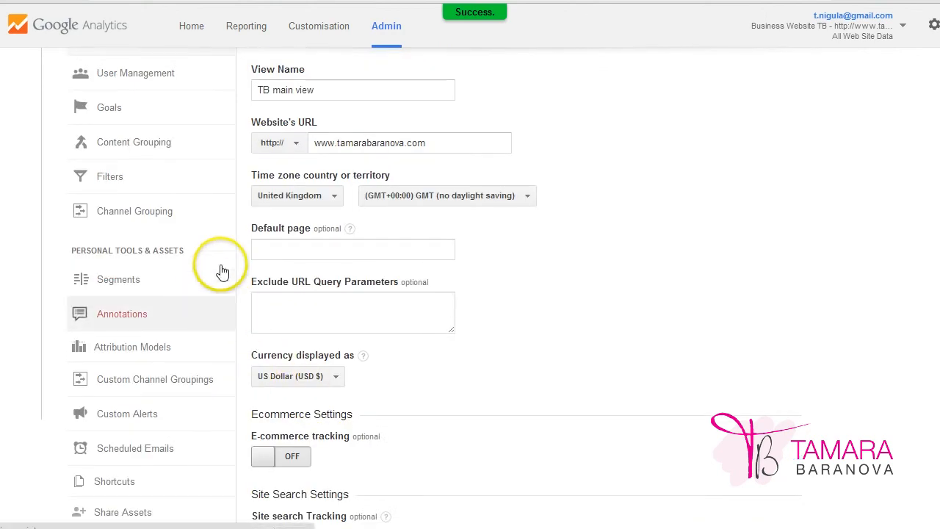
{"action": "scroll", "coordinate": [218, 274], "scroll_direction": "up", "scroll_amount": 1}
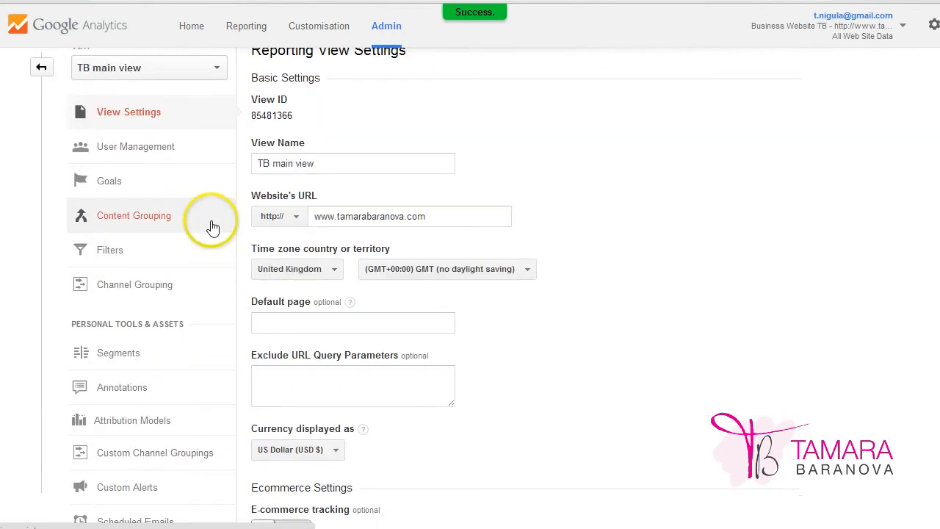
{"action": "left_click", "coordinate": [110, 182]}
{"action": "scroll", "coordinate": [352, 275], "scroll_direction": "up", "scroll_amount": 1}
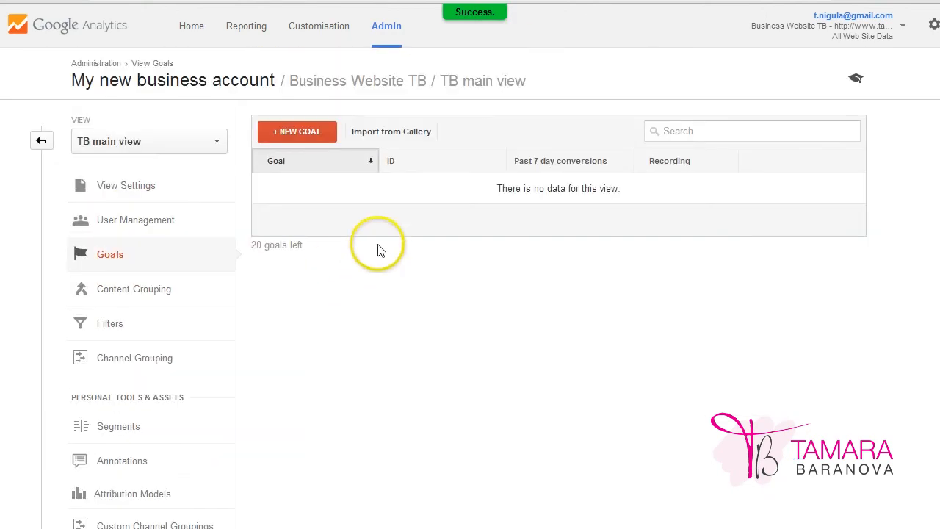
{"action": "left_click", "coordinate": [301, 135]}
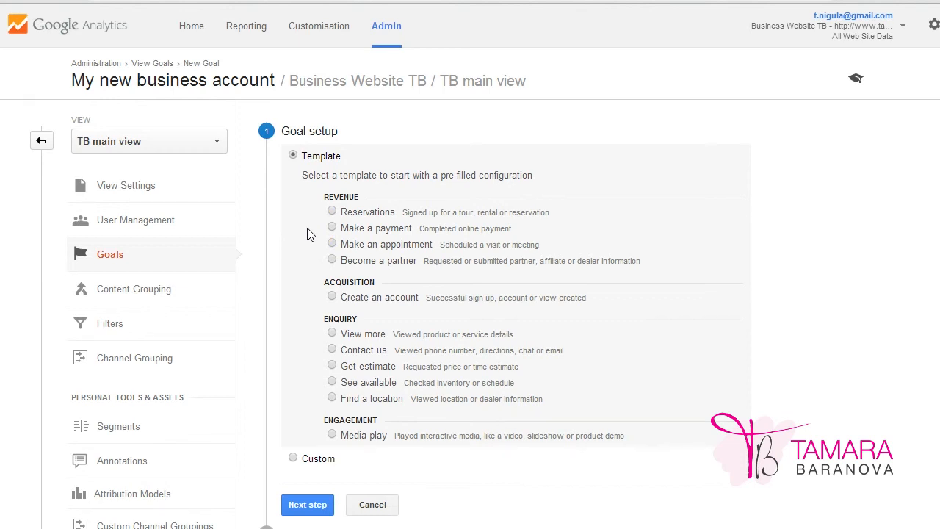
{"action": "scroll", "coordinate": [308, 360], "scroll_direction": "down", "scroll_amount": 1}
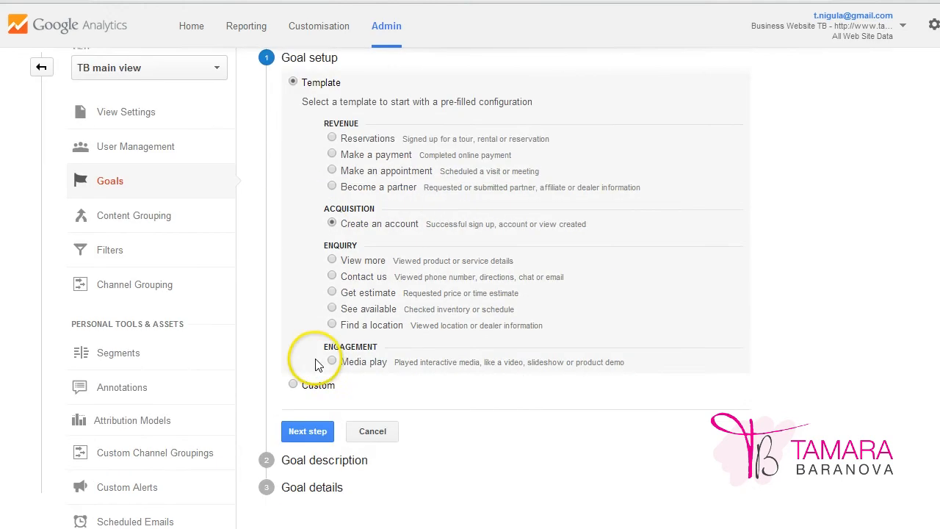
{"action": "left_click", "coordinate": [331, 223]}
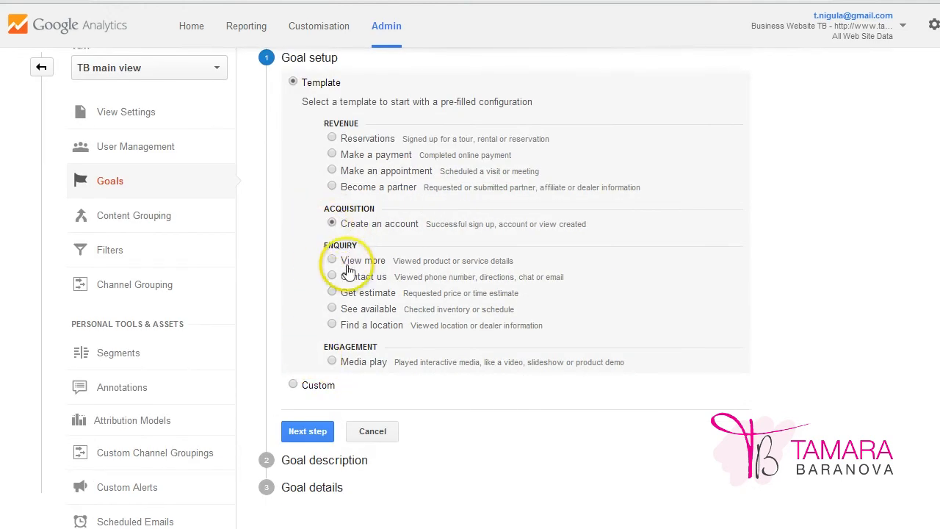
{"action": "left_click", "coordinate": [308, 431]}
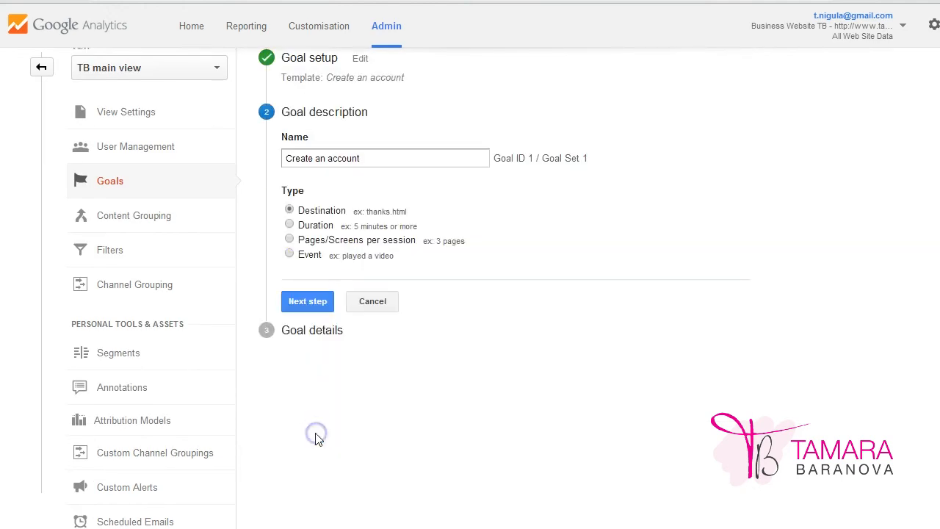
Name the Destination goal "Newsletter subscription" and set its destination equal to /thanks-for-subscription/
{"action": "left_click_drag", "start_coordinate": [380, 157], "coordinate": [189, 142]}
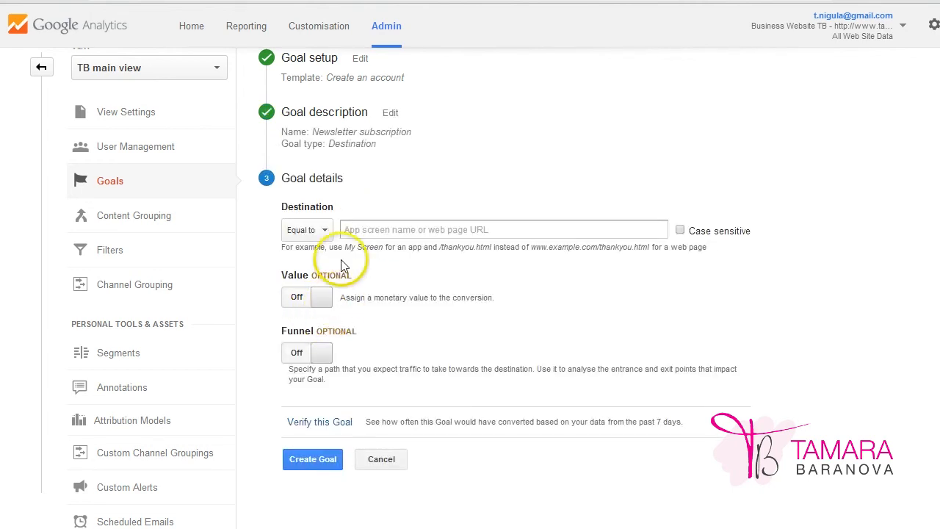
{"action": "left_click", "coordinate": [326, 237]}
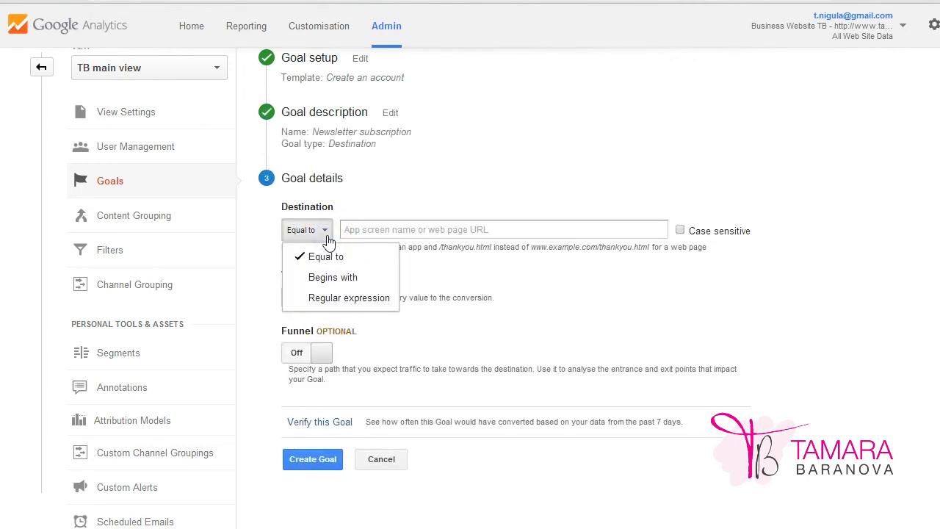
{"action": "left_click", "coordinate": [323, 247]}
{"action": "left_click", "coordinate": [378, 230]}
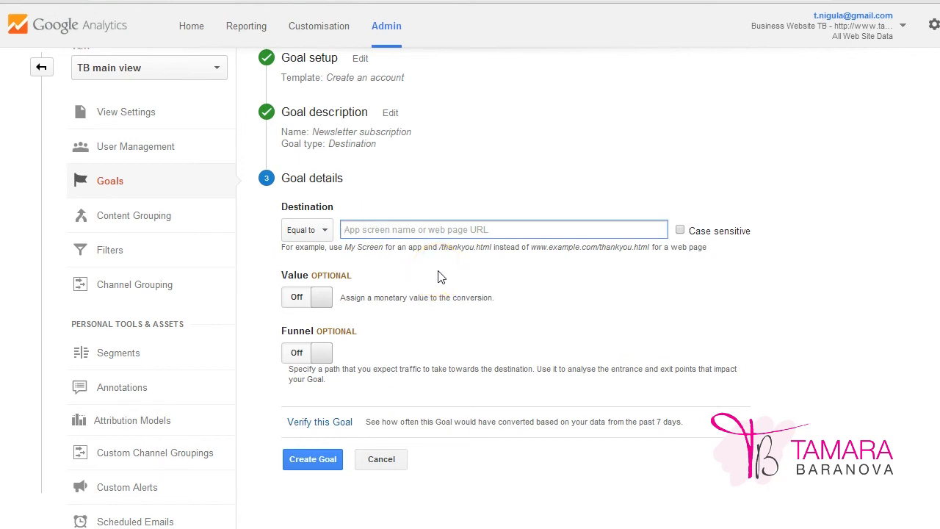
{"action": "type", "text": "/thanks-for-subscription/"}
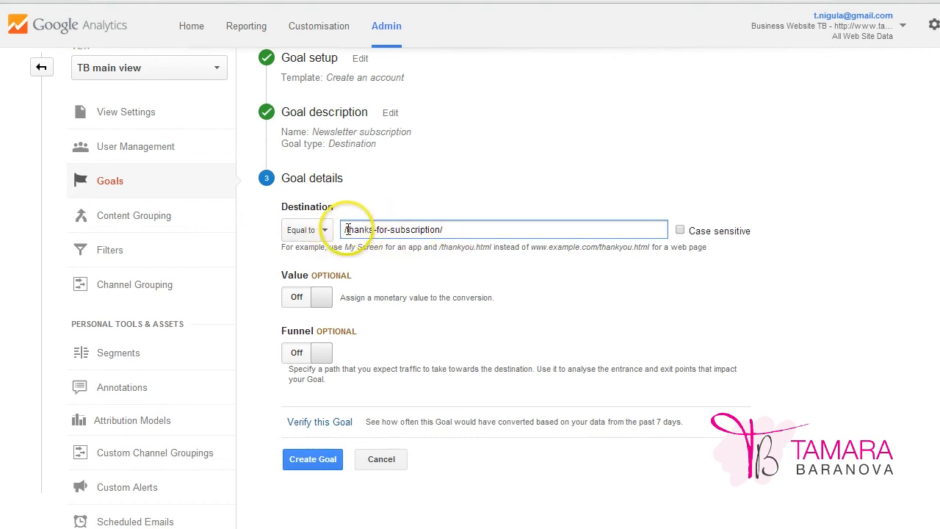
Review the goal's destination path and optional value and funnel settings, leaving both off, and create the goal
{"action": "left_click_drag", "start_coordinate": [344, 229], "coordinate": [446, 229]}
{"action": "left_click", "coordinate": [446, 229]}
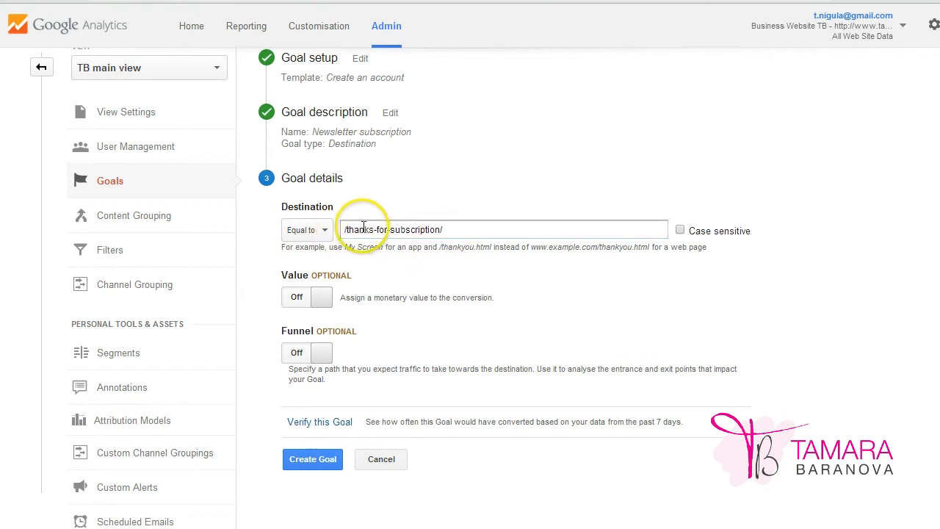
{"action": "left_click_drag", "start_coordinate": [342, 229], "coordinate": [448, 229]}
{"action": "scroll", "coordinate": [450, 271], "scroll_direction": "down", "scroll_amount": 1}
{"action": "left_click", "coordinate": [450, 270]}
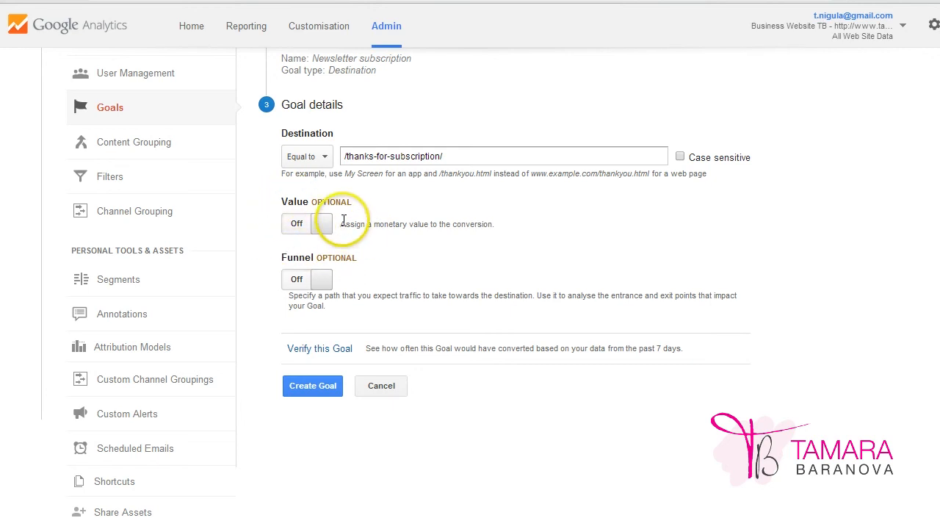
{"action": "scroll", "coordinate": [413, 271], "scroll_direction": "up", "scroll_amount": 1}
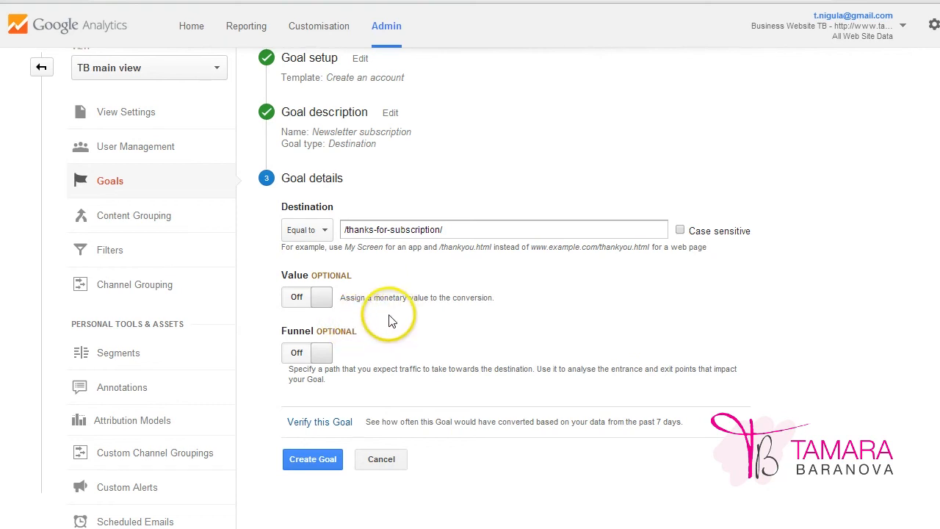
{"action": "left_click", "coordinate": [319, 458]}
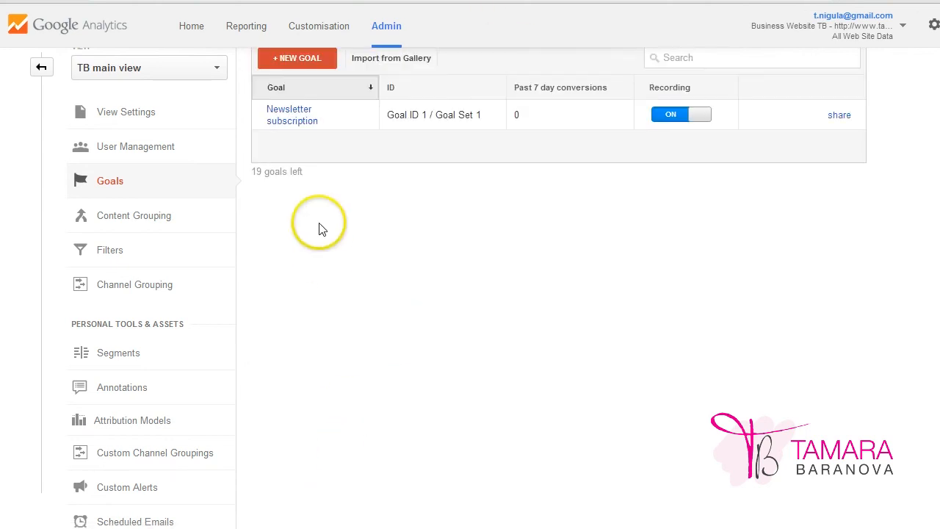
Open the goals overview report in the Conversions section of the reporting area
{"action": "left_click", "coordinate": [262, 35]}
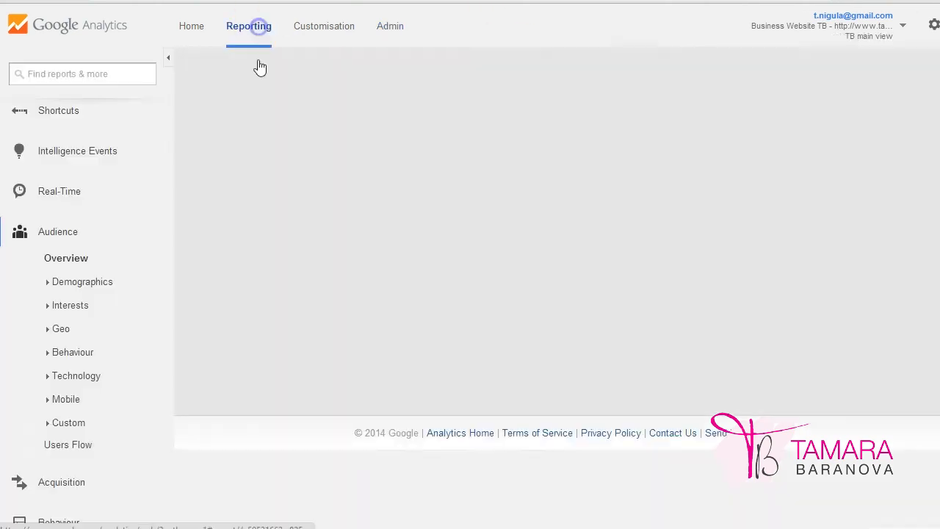
{"action": "scroll", "coordinate": [161, 308], "scroll_direction": "down", "scroll_amount": 1}
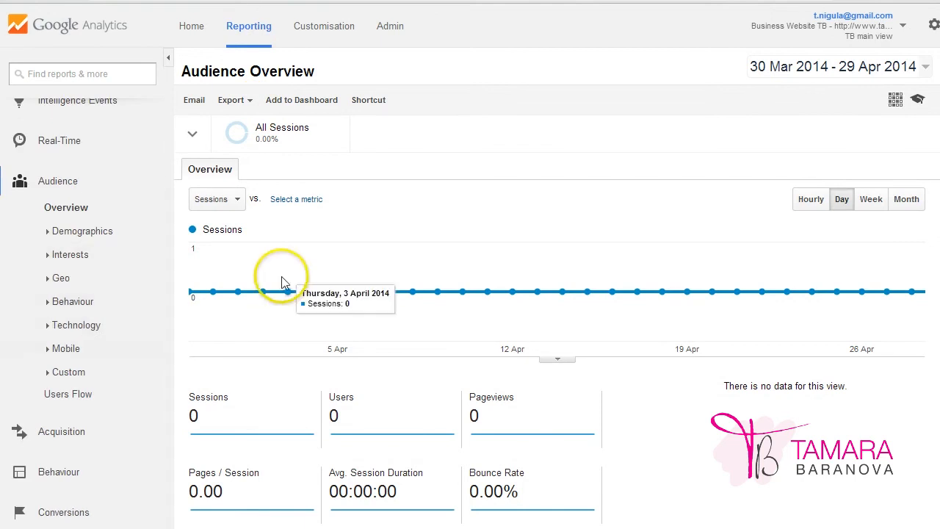
{"action": "left_click", "coordinate": [71, 512]}
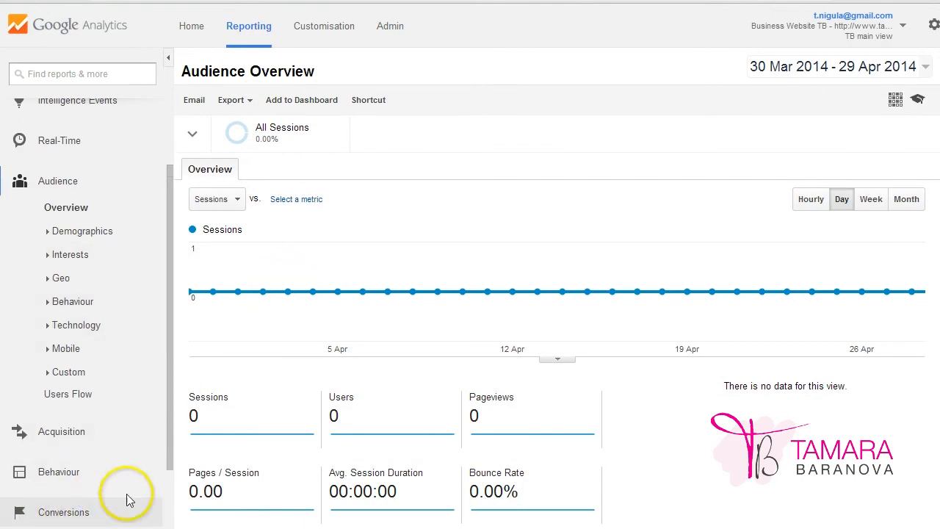
{"action": "left_click_drag", "start_coordinate": [168, 436], "coordinate": [134, 514]}
{"action": "left_click", "coordinate": [72, 444]}
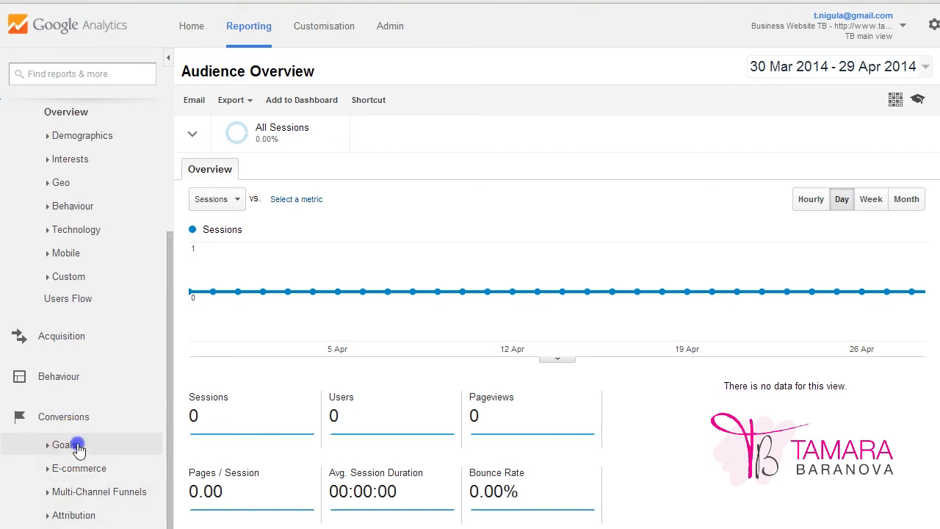
{"action": "left_click", "coordinate": [84, 466]}
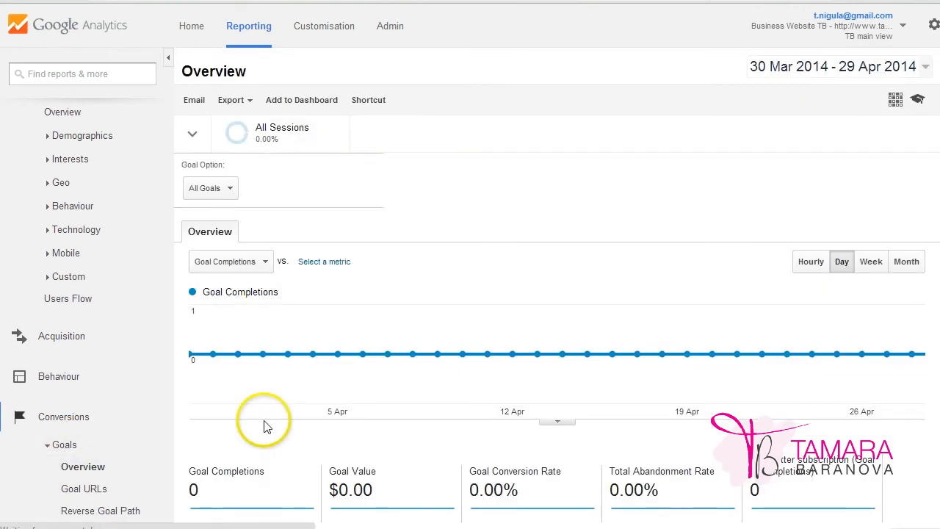
Examine the completions, value, conversion rate and abandonment rate figures in the goals overview report
{"action": "scroll", "coordinate": [441, 261], "scroll_direction": "down", "scroll_amount": 2}
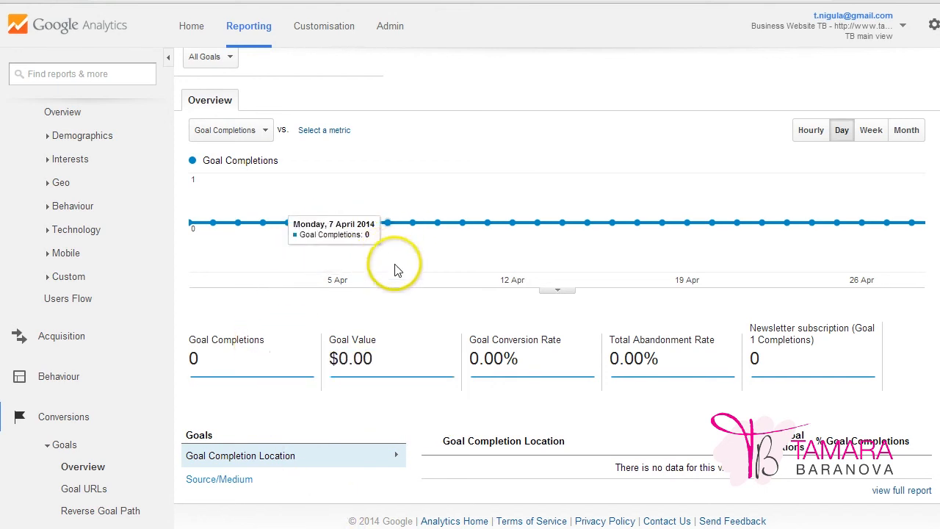
{"action": "left_click", "coordinate": [450, 295]}
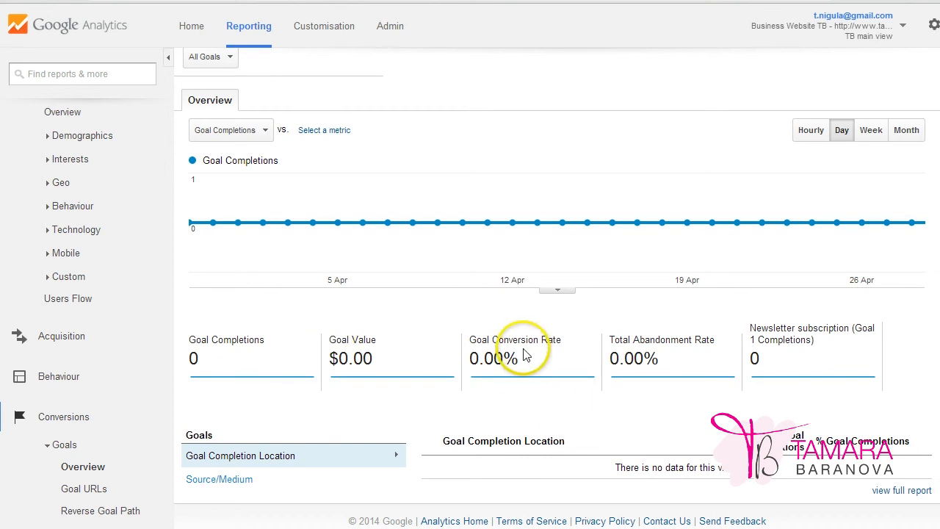
{"action": "mouse_move", "coordinate": [490, 347]}
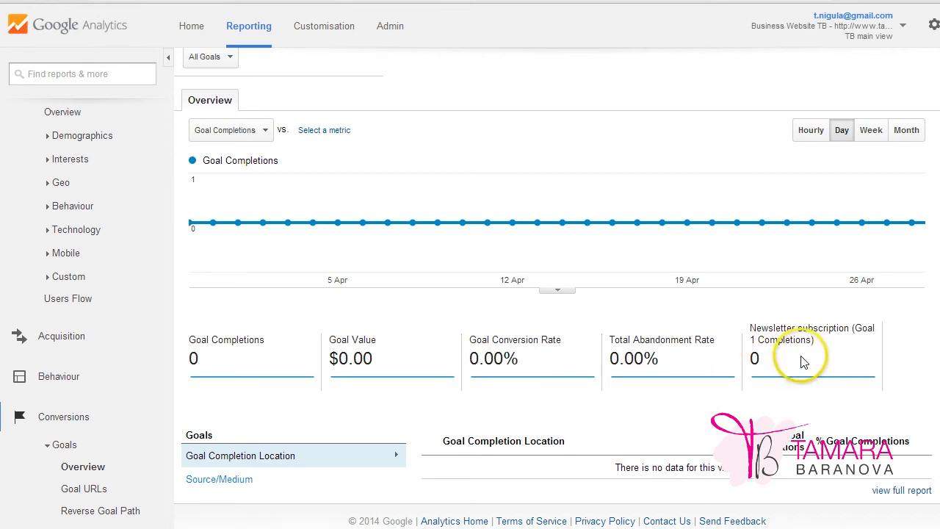
Open the Funnel Visualisation report and review the funnel for the newsletter subscription goal
{"action": "scroll", "coordinate": [108, 451], "scroll_direction": "down", "scroll_amount": 4}
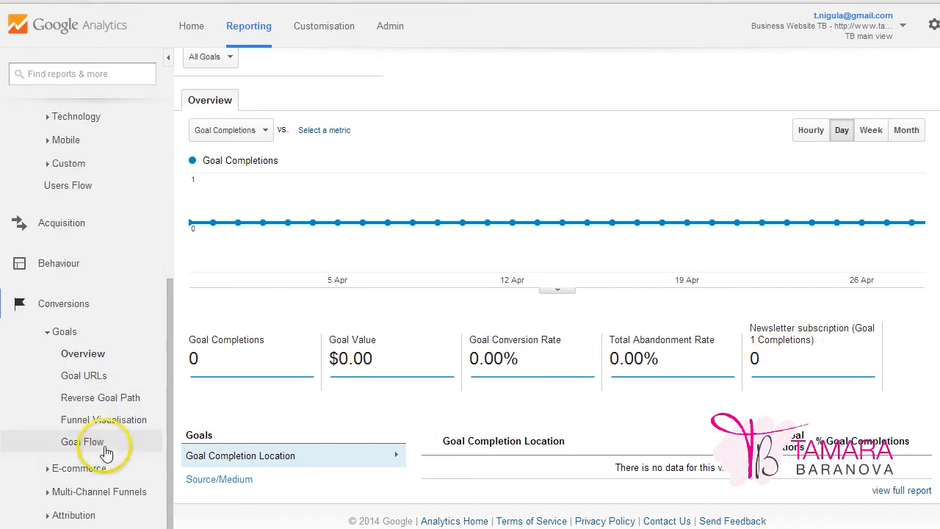
{"action": "scroll", "coordinate": [140, 397], "scroll_direction": "up", "scroll_amount": 1}
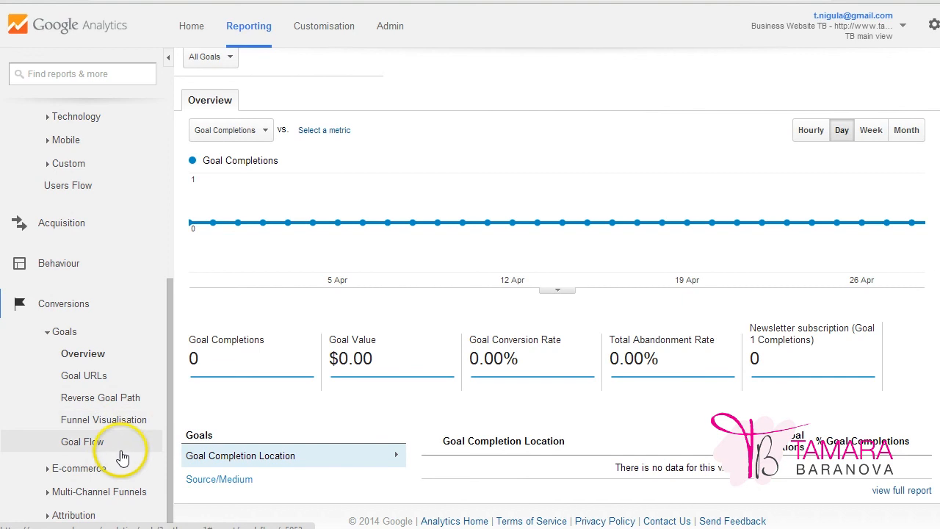
{"action": "left_click", "coordinate": [117, 422]}
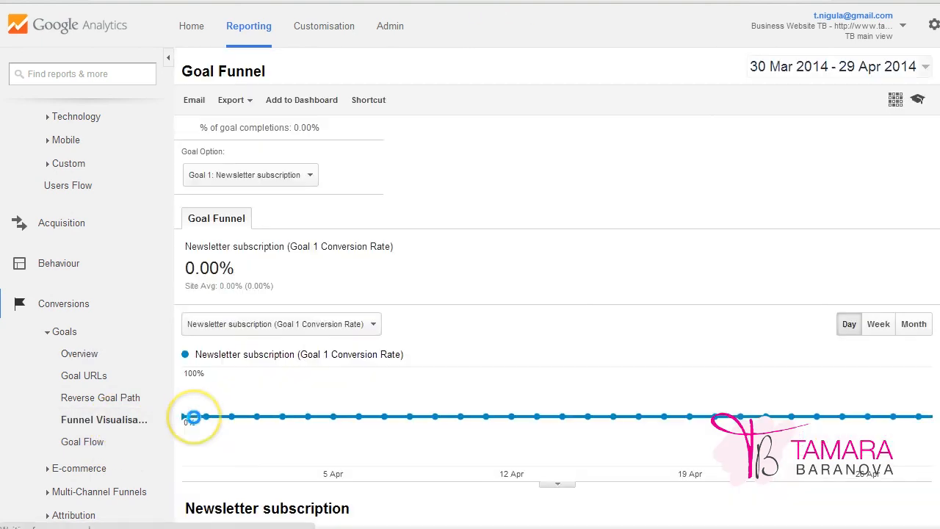
{"action": "scroll", "coordinate": [431, 225], "scroll_direction": "down", "scroll_amount": 2}
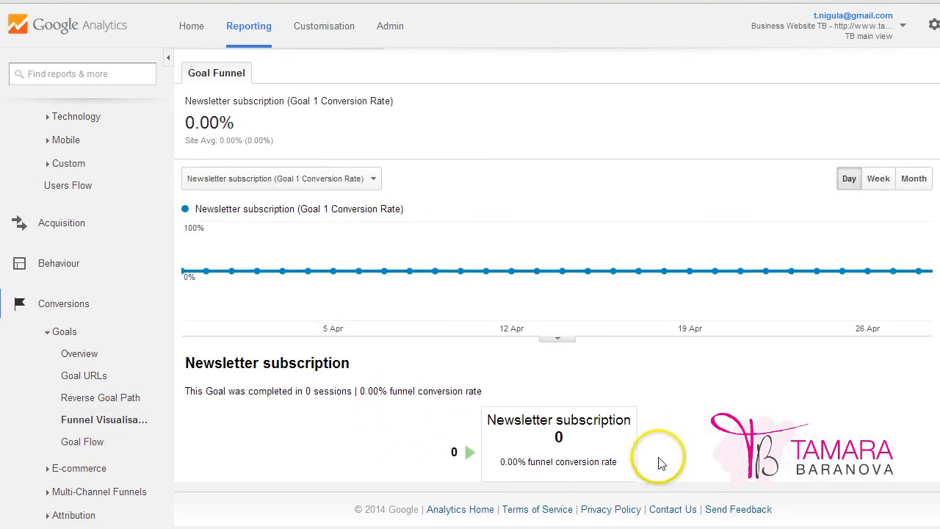
View the Reverse Goal Path report followed by the Goal URLs report
{"action": "left_click", "coordinate": [114, 400]}
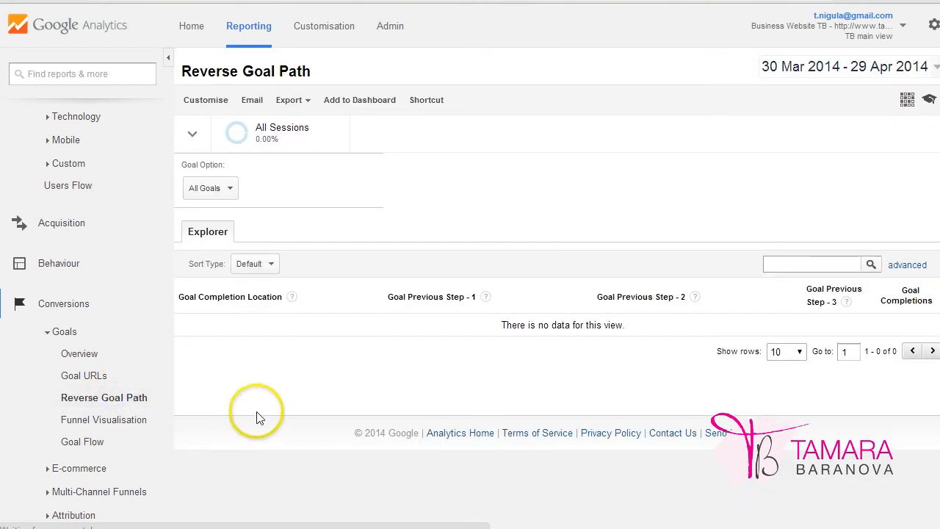
{"action": "left_click", "coordinate": [119, 379]}
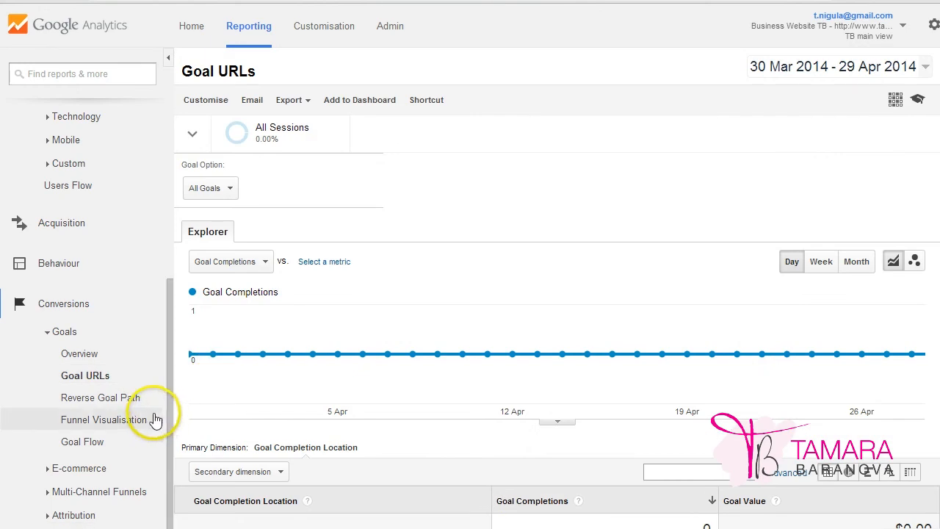
Open the organic keywords report under Acquisition and review its acquisition, behaviour and newsletter subscription conversion columns
{"action": "scroll", "coordinate": [81, 330], "scroll_direction": "up", "scroll_amount": 3}
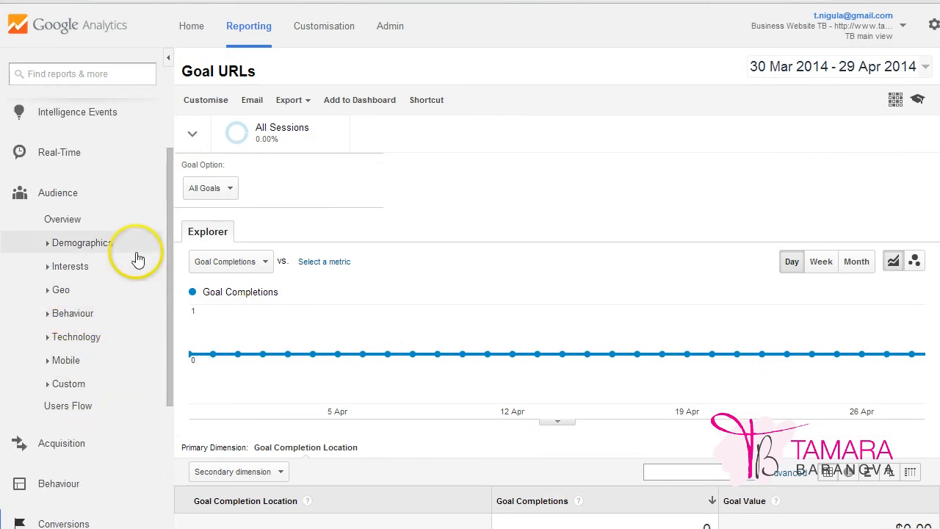
{"action": "scroll", "coordinate": [102, 441], "scroll_direction": "down", "scroll_amount": 2}
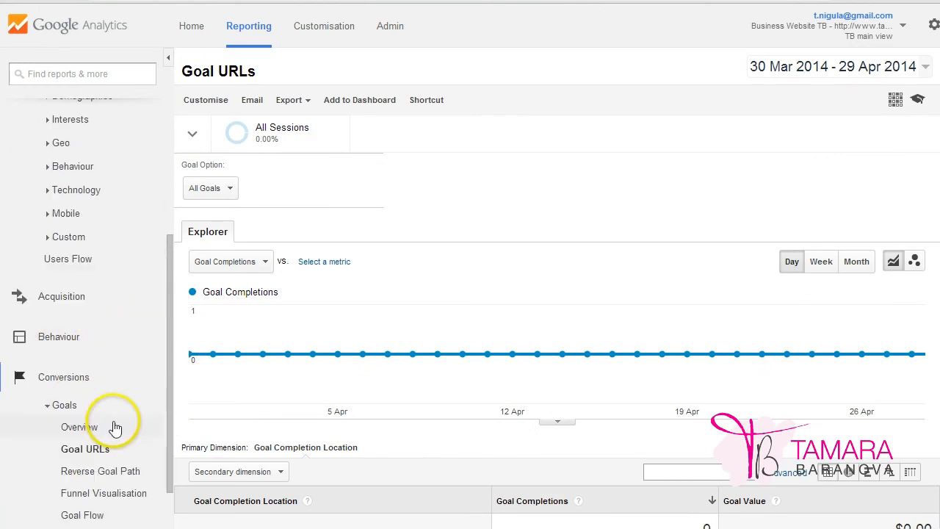
{"action": "scroll", "coordinate": [110, 356], "scroll_direction": "up", "scroll_amount": 1}
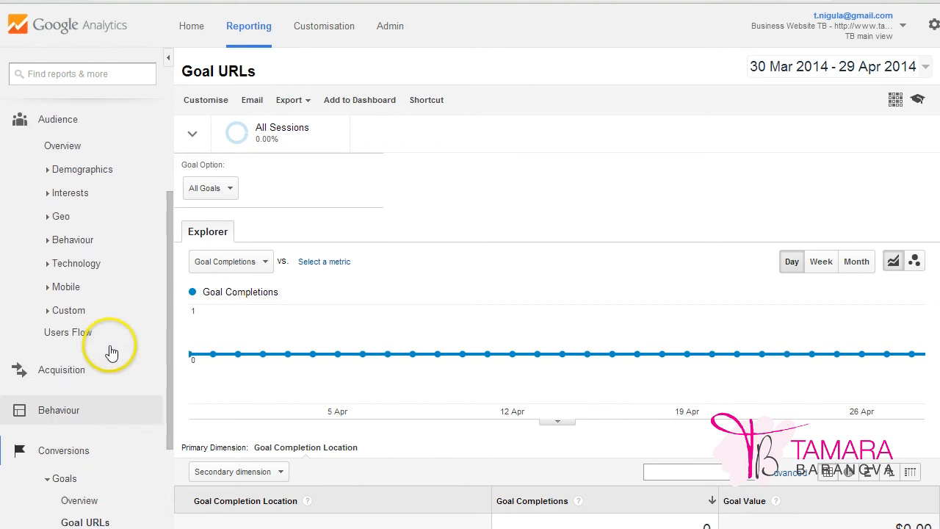
{"action": "left_click", "coordinate": [114, 364]}
{"action": "scroll", "coordinate": [115, 361], "scroll_direction": "down", "scroll_amount": 2}
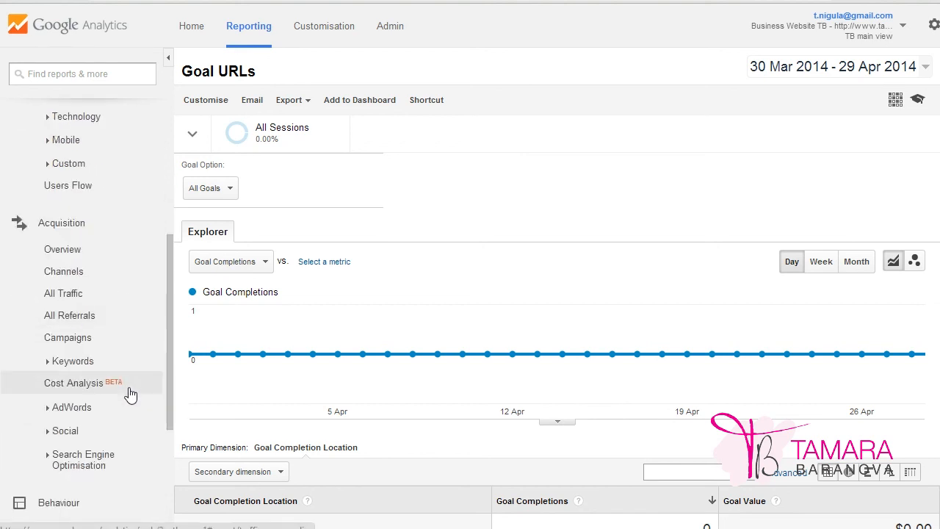
{"action": "left_click", "coordinate": [94, 359]}
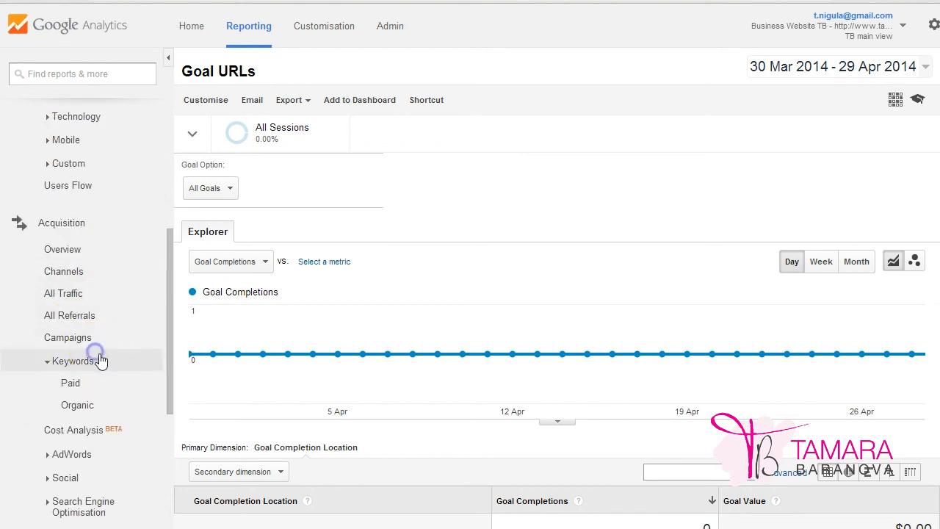
{"action": "left_click", "coordinate": [108, 404]}
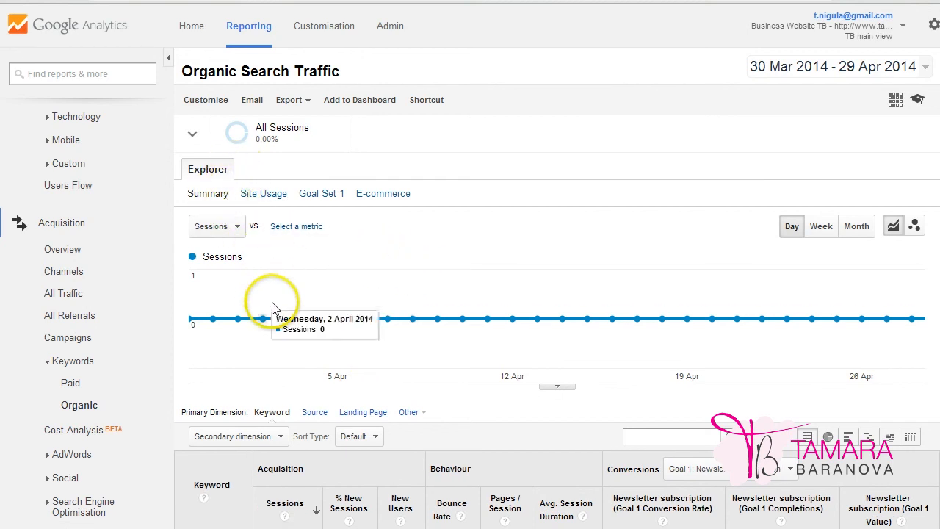
{"action": "scroll", "coordinate": [431, 378], "scroll_direction": "down", "scroll_amount": 3}
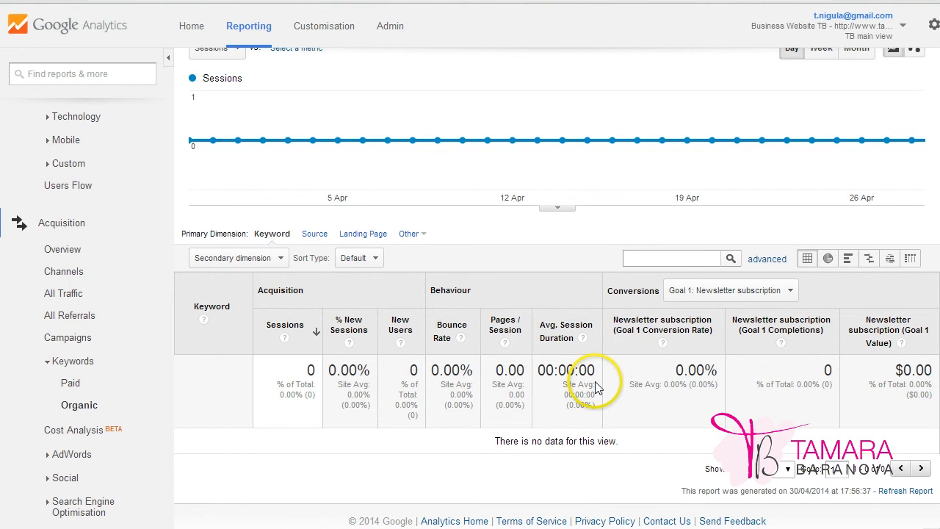
{"action": "scroll", "coordinate": [532, 323], "scroll_direction": "up", "scroll_amount": 2}
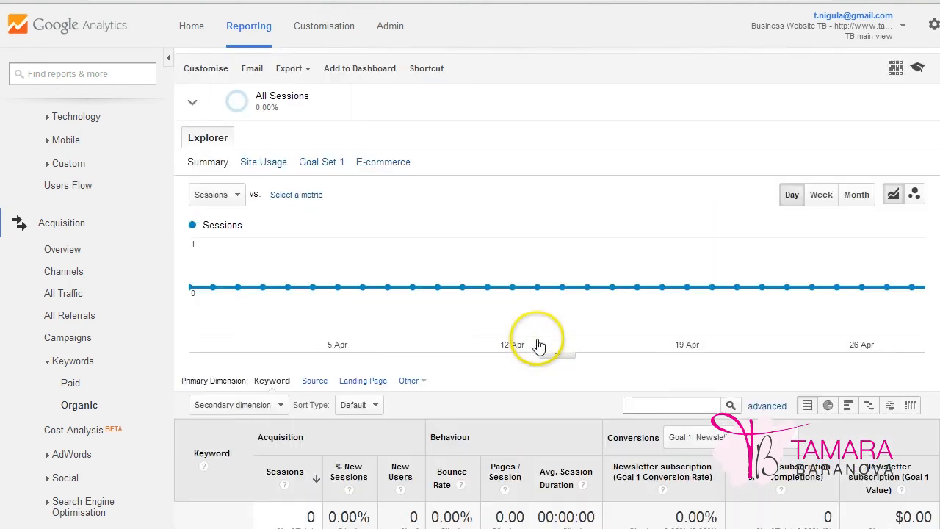
Switch the organic search traffic report to the Goal Set 1 metrics and review the goal conversion columns
{"action": "left_click", "coordinate": [314, 160]}
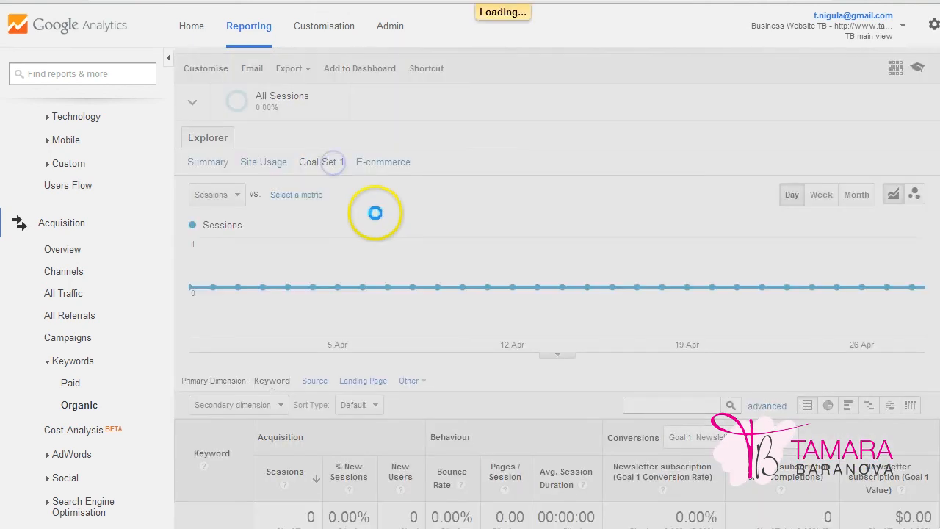
{"action": "scroll", "coordinate": [399, 362], "scroll_direction": "down", "scroll_amount": 2}
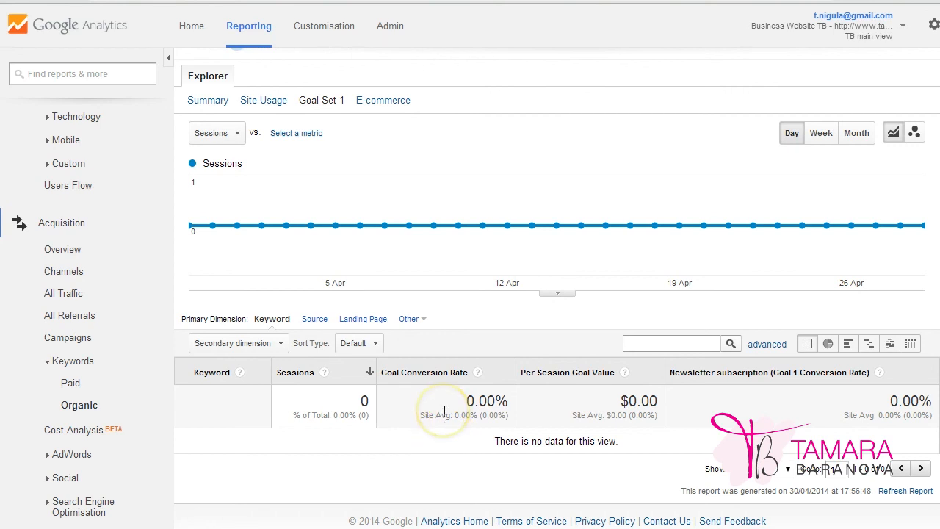
{"action": "scroll", "coordinate": [441, 411], "scroll_direction": "up", "scroll_amount": 1}
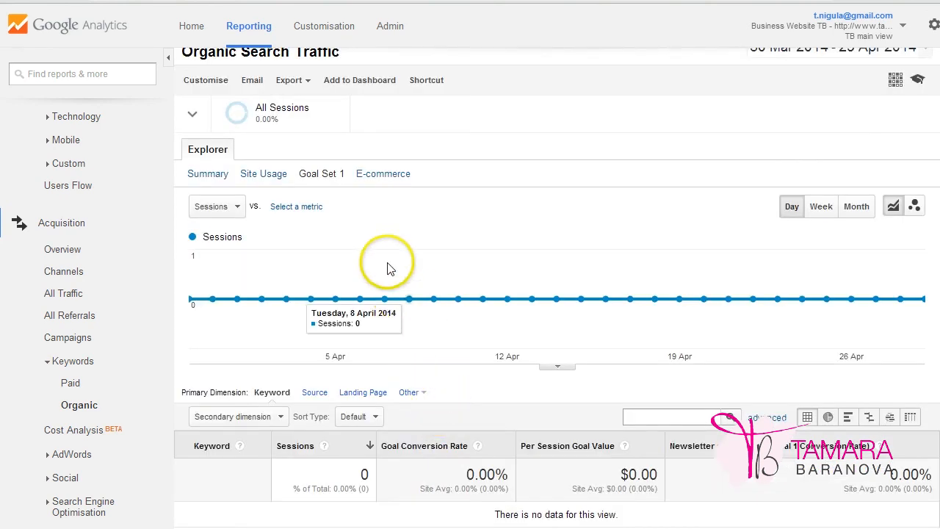
{"action": "scroll", "coordinate": [342, 220], "scroll_direction": "up", "scroll_amount": 1}
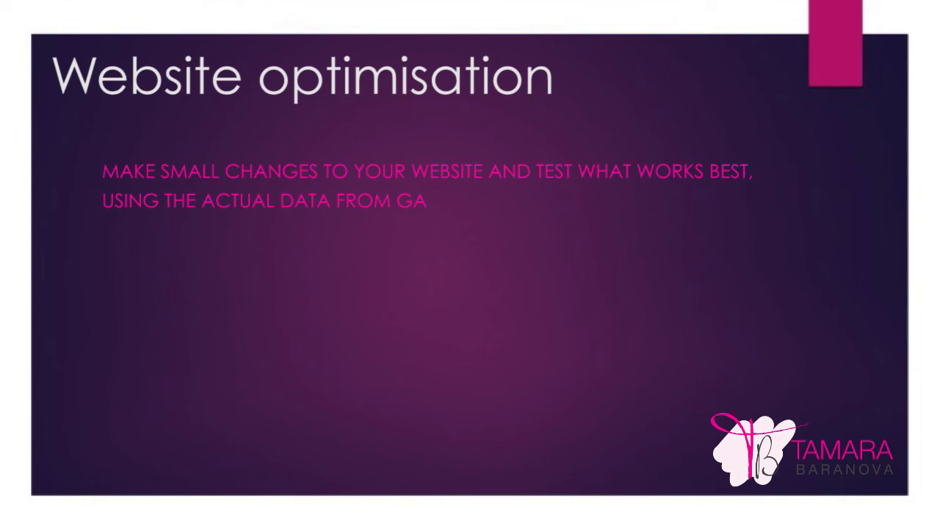
{"action": "key", "text": "Right"}
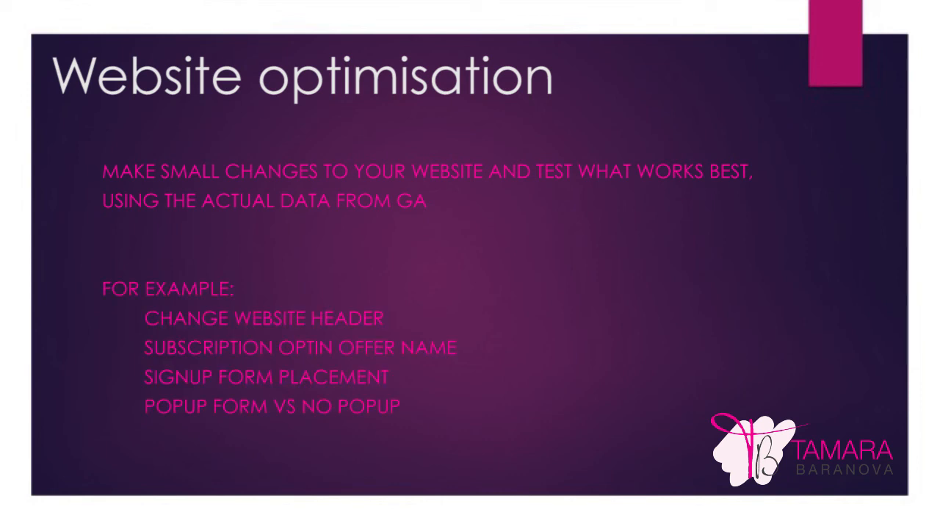